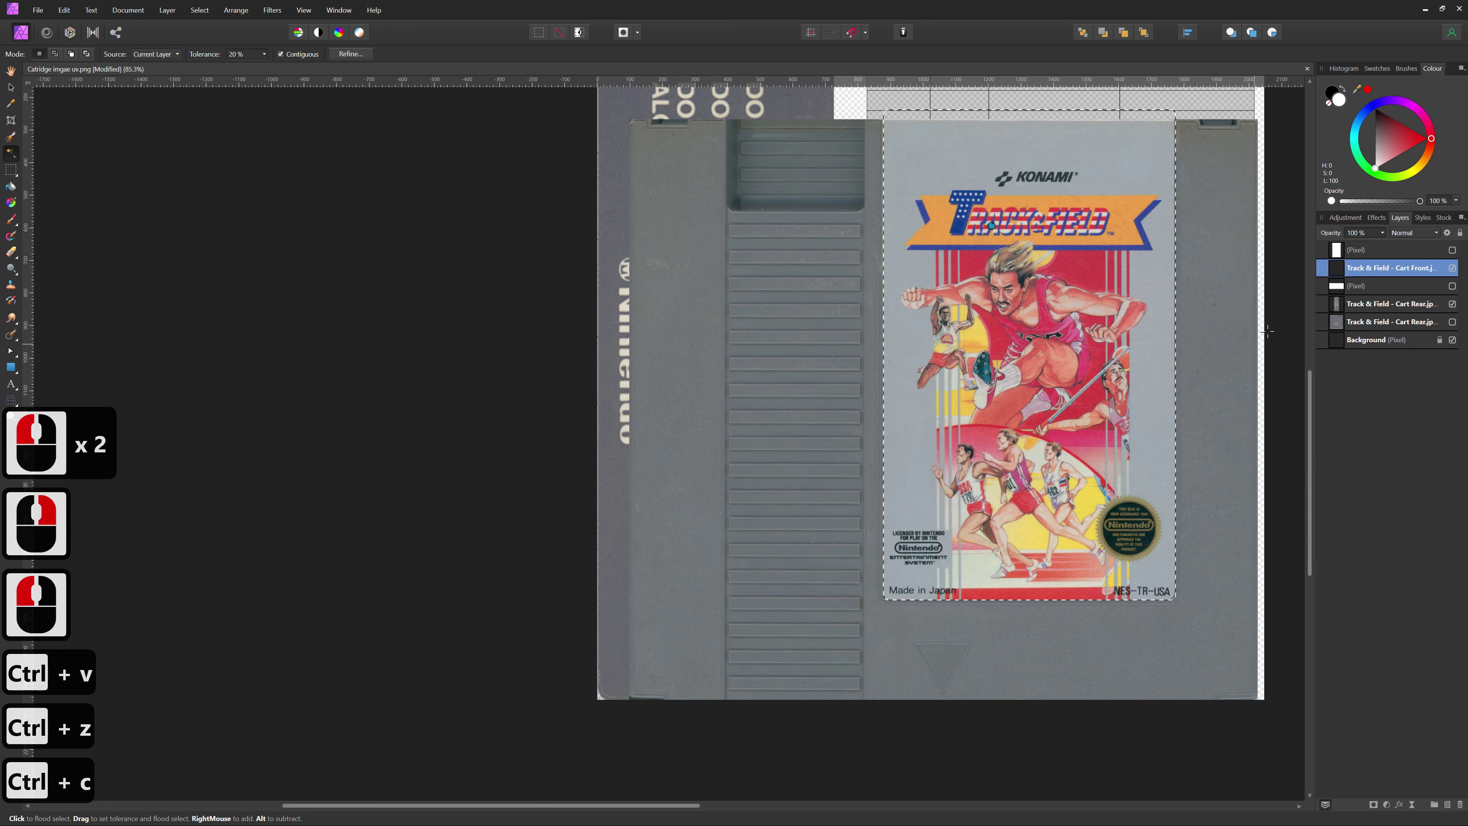
Paste the copied Track & Field label as its own layer and hide the original full Cart Front layer
key(ctrl+v)
click(1452, 322)
ctrl+scroll(764, 347, down, 2)
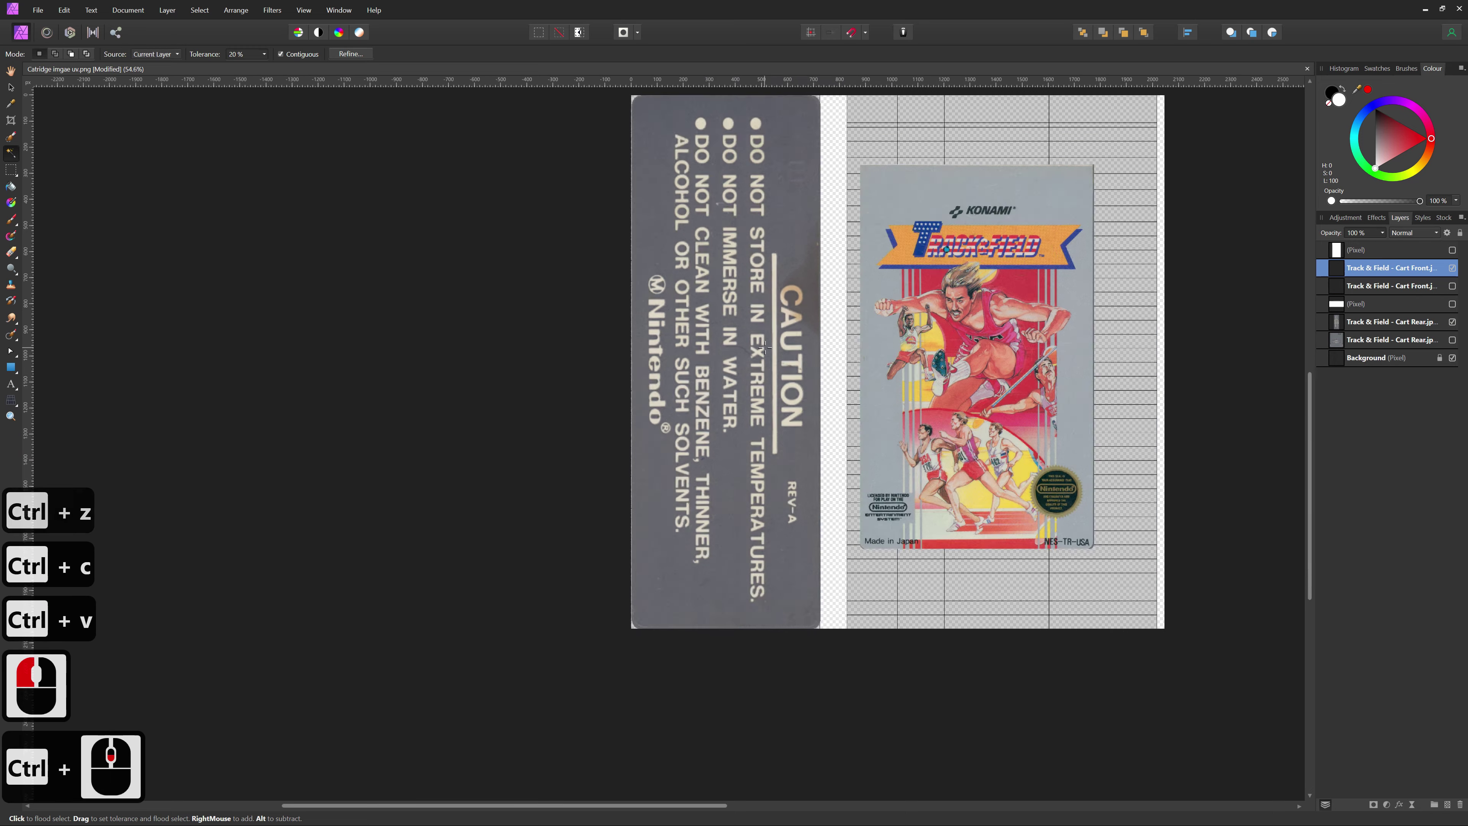
Move the pasted front label onto the empty UV area beside the caution label and enlarge it to fill that area
key(v)
click(875, 324)
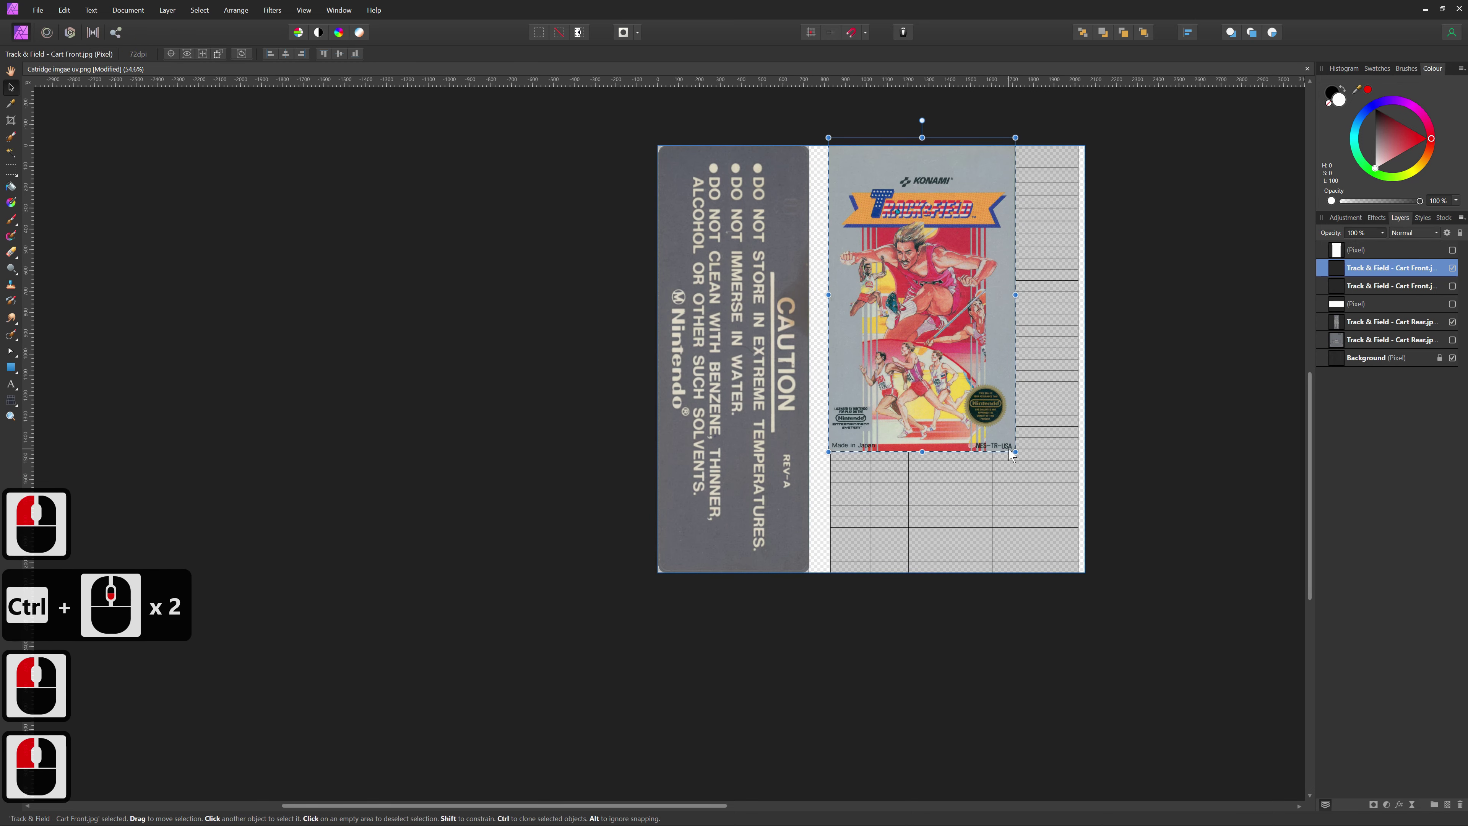
drag(1016, 453, 1095, 555)
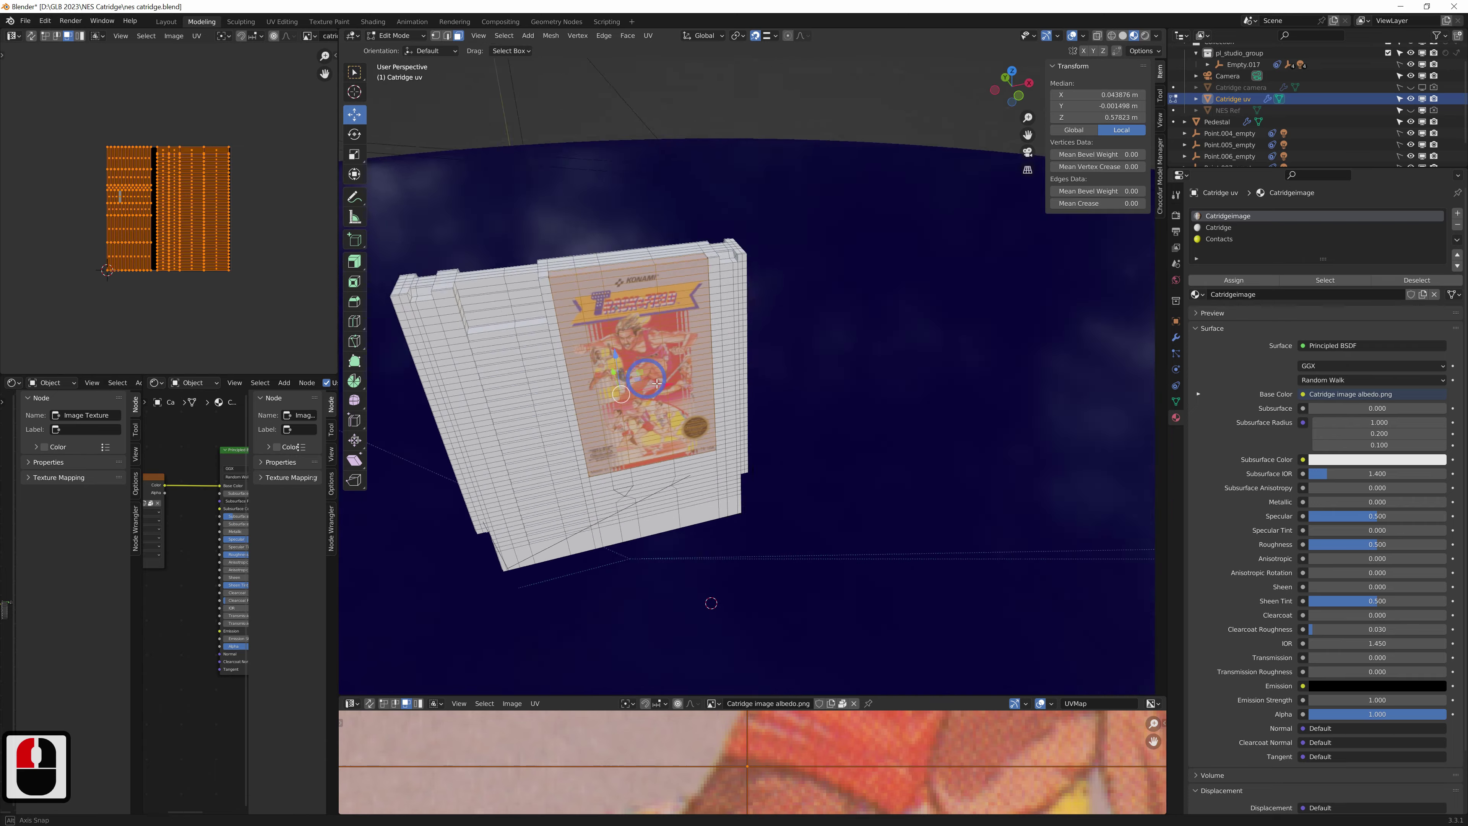
In Blender, examine how the texture sits on the cartridge's front label and rear caution label
scroll(630, 379, up, 20)
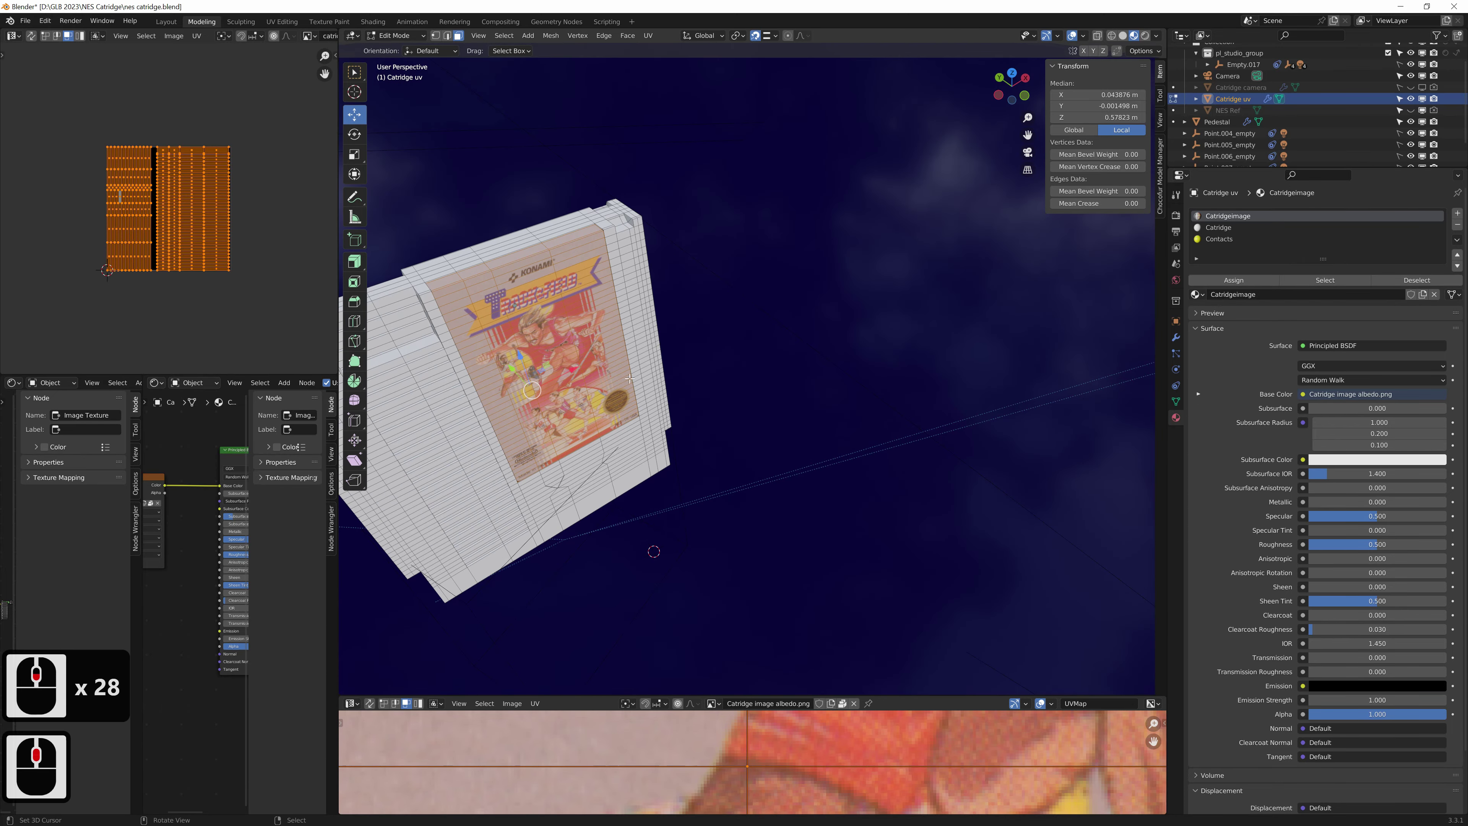
mouse_move(630, 379)
shift+middle_down()
mouse_move(665, 375)
mouse_move(639, 368)
shift+middle_up()
key(shift+grave)
key(a)
key(w)
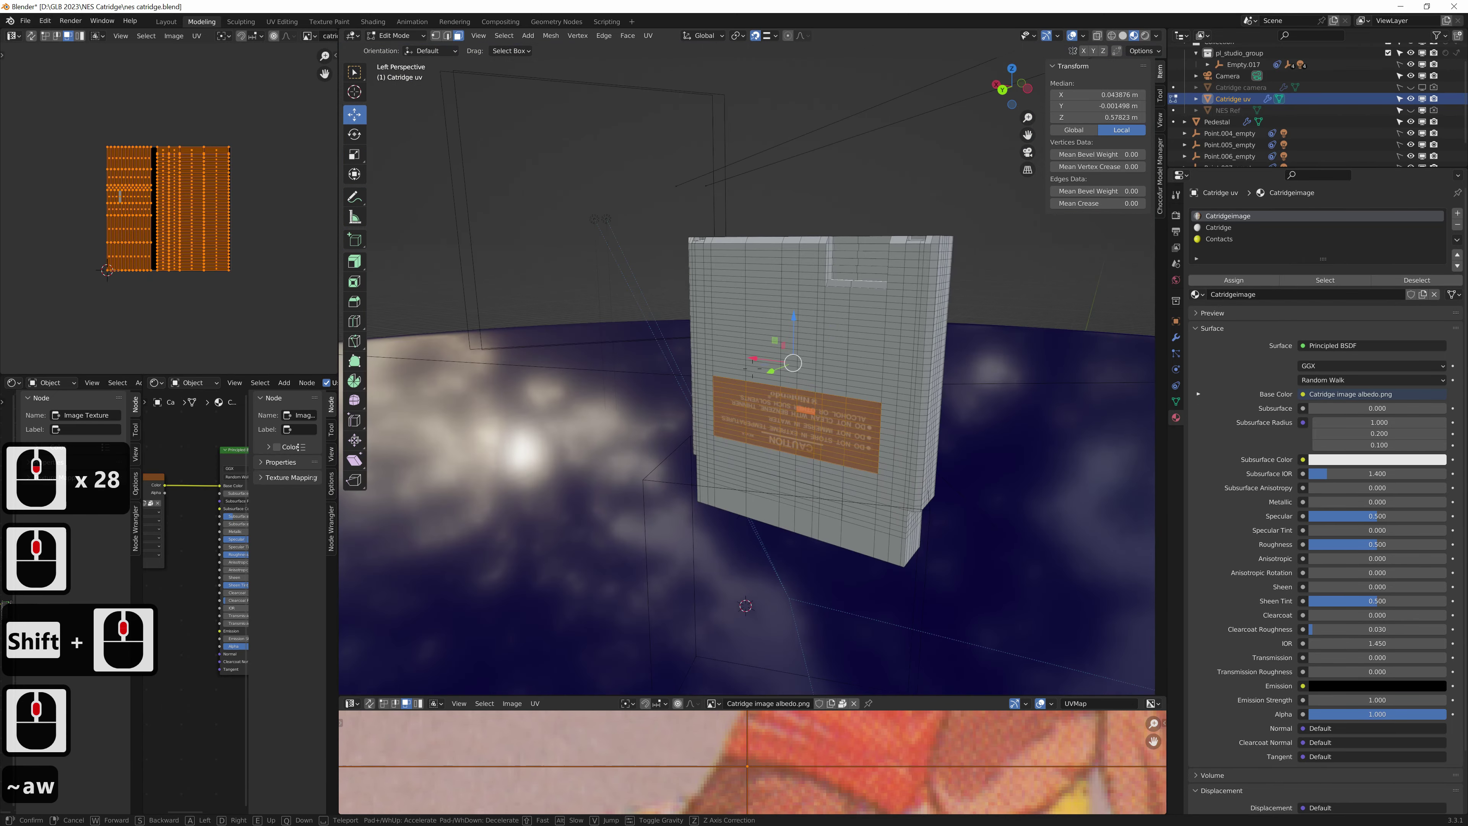
key(a)
key(w)
key(w)
click(751, 370)
Load Catridge image albedo.png into the Catridgeimage material's image texture node
key(alt+Tab)
key(alt+Tab)
middle_drag(187, 466, 192, 459)
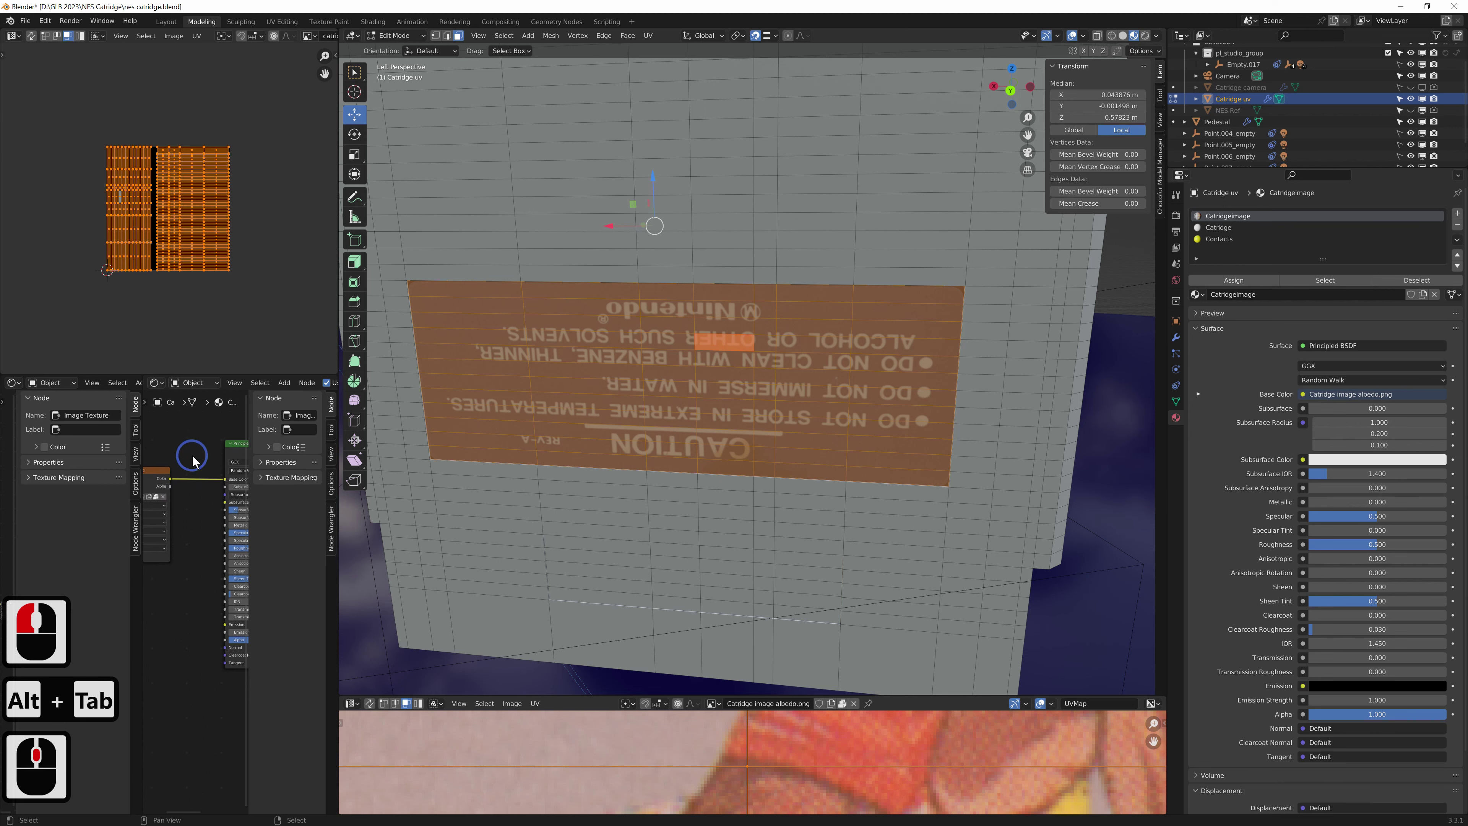
click(157, 495)
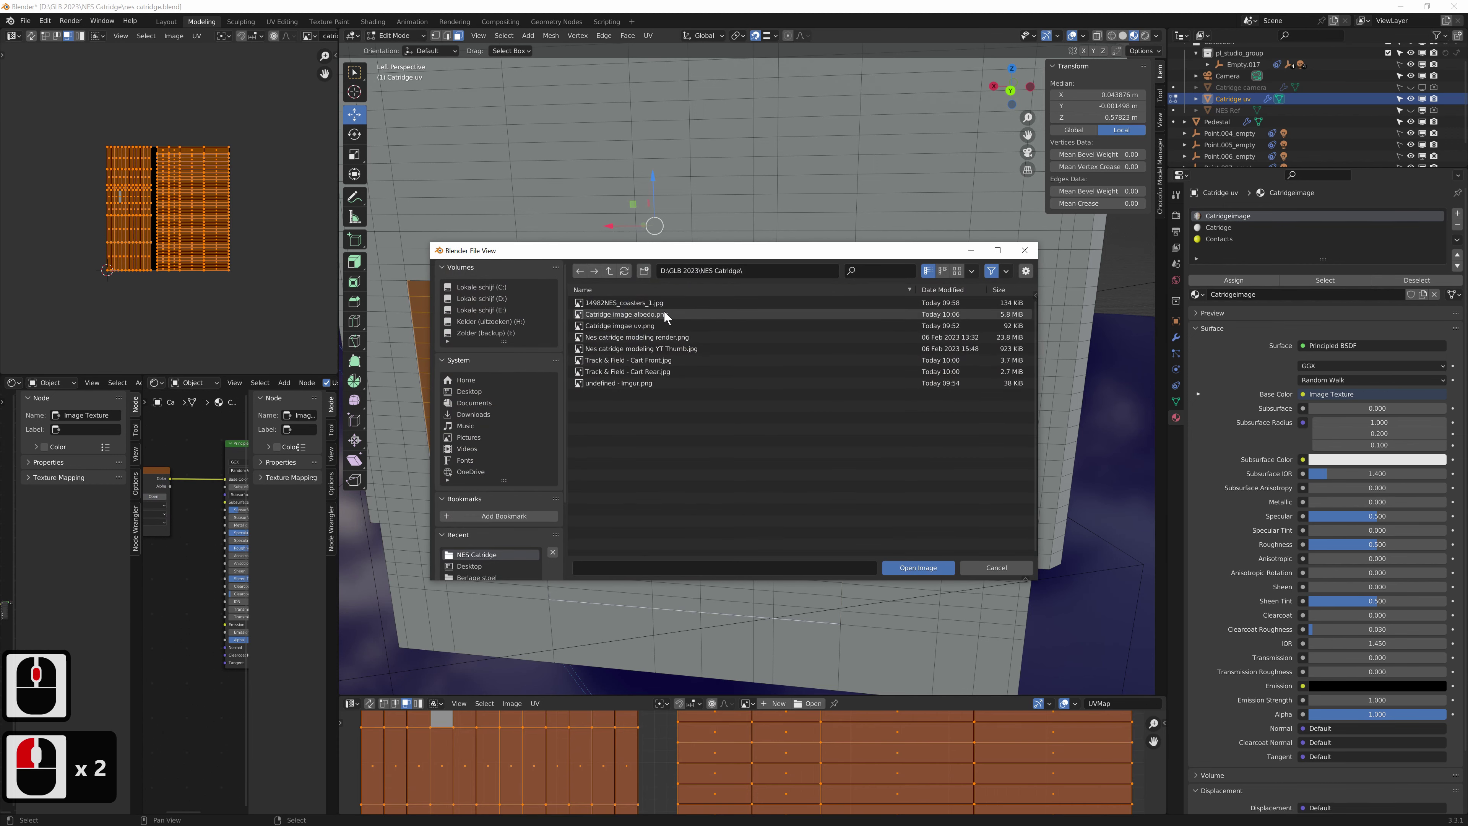
double_click(664, 310)
Leave Edit Mode and inspect the rear caution label and front label on the textured cartridge
key(Tab)
key(shift+grave)
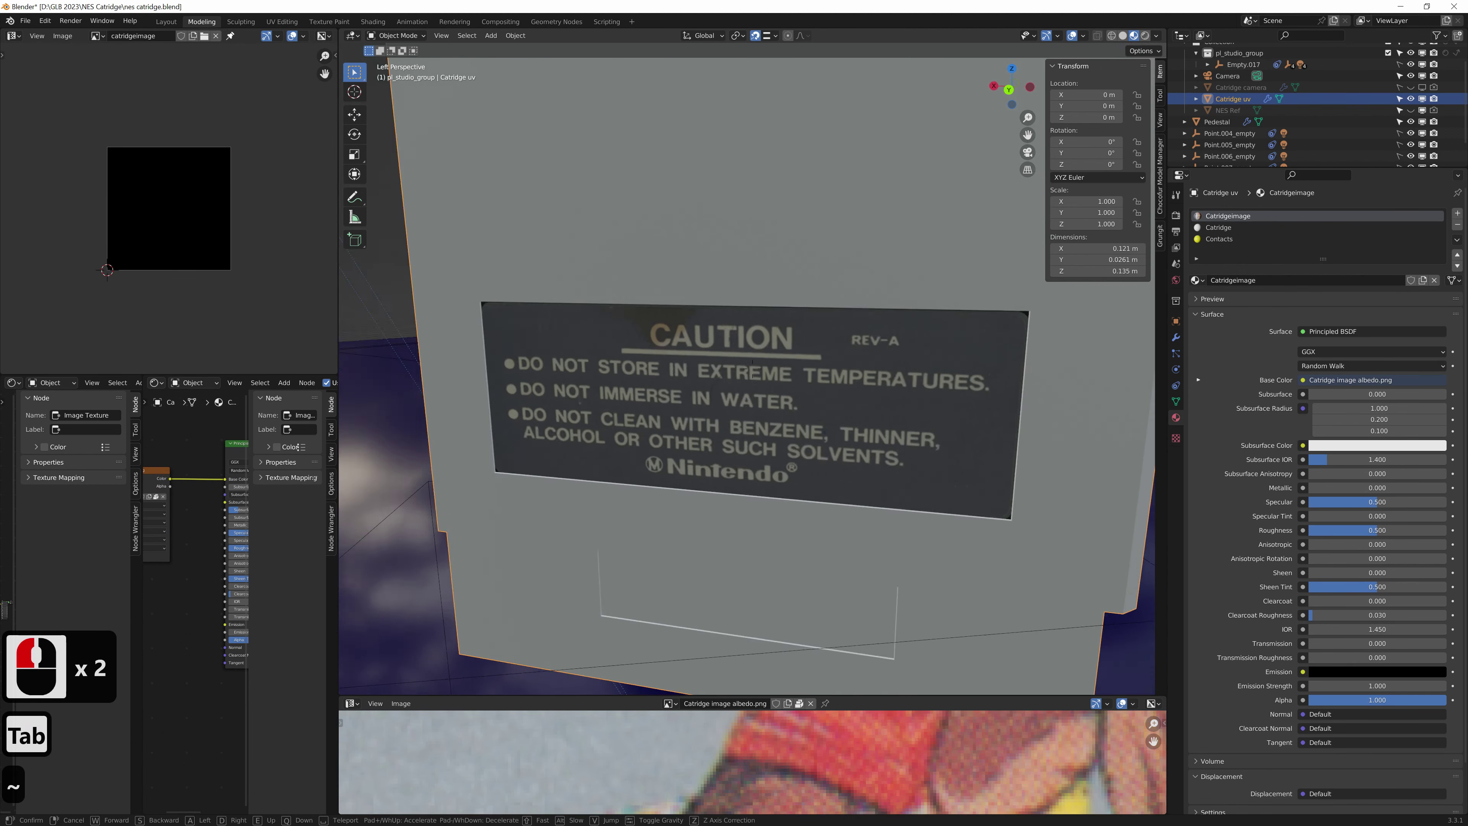
key(d)
key(s)
key(d)
key(w)
key(d)
key(w)
key(d)
key(w)
key(d)
key(s)
key(w)
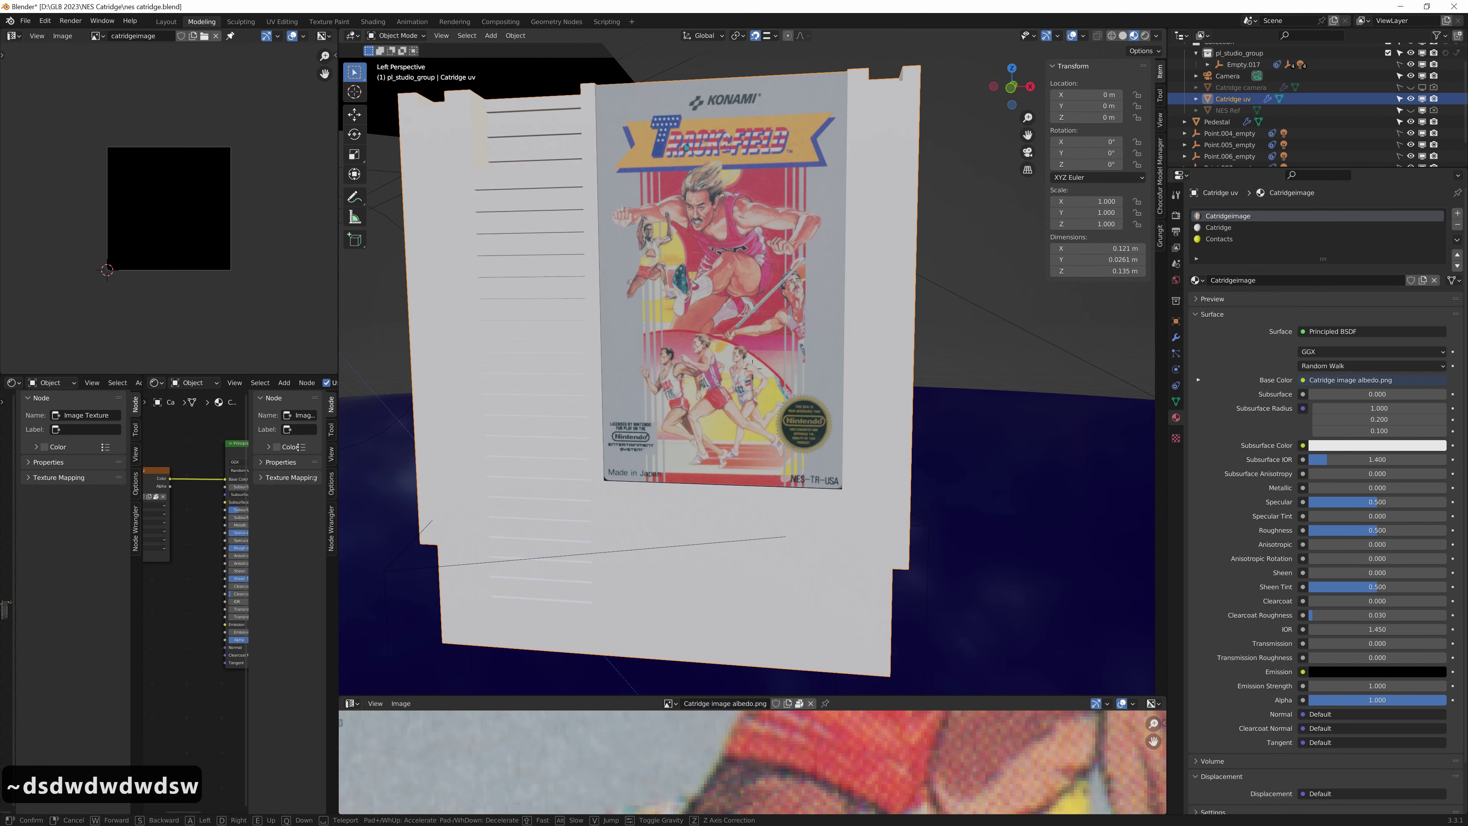
click(868, 403)
click(870, 418)
Set up the FBX export nes catridge.fbx, limited to selected objects and the Mesh object type
click(26, 20)
mouse_move(72, 203)
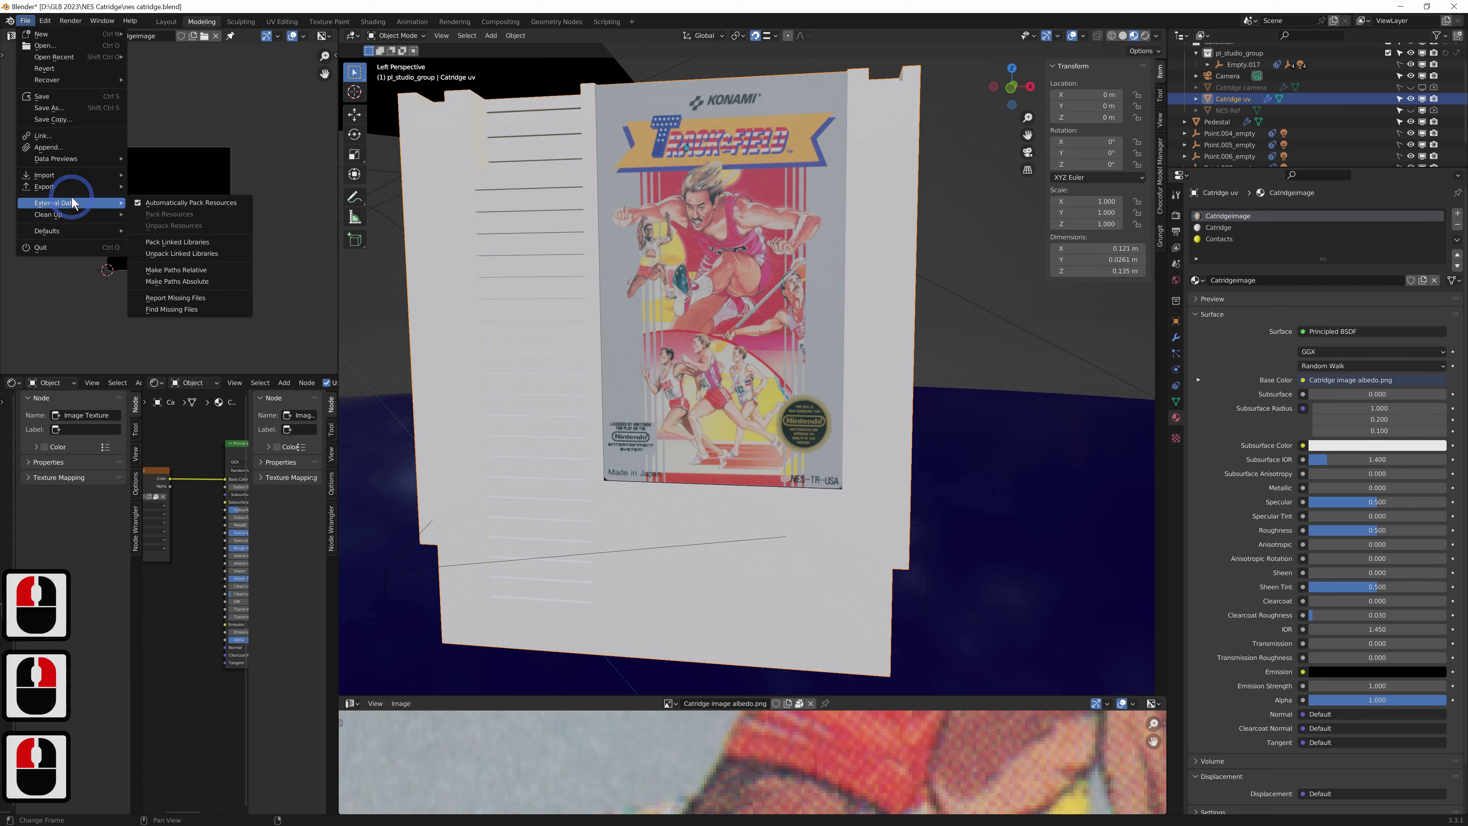
click(174, 290)
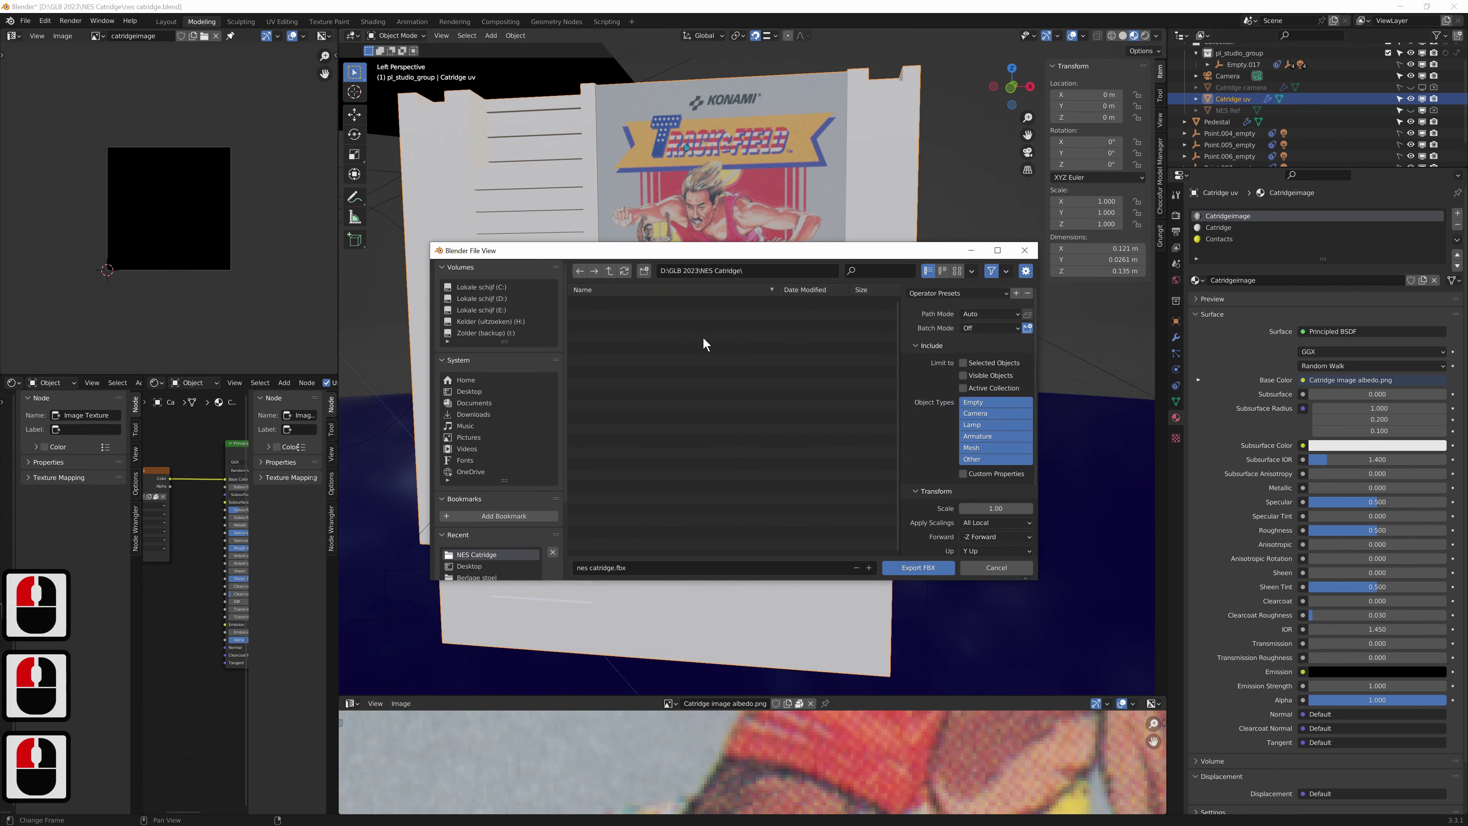
click(963, 362)
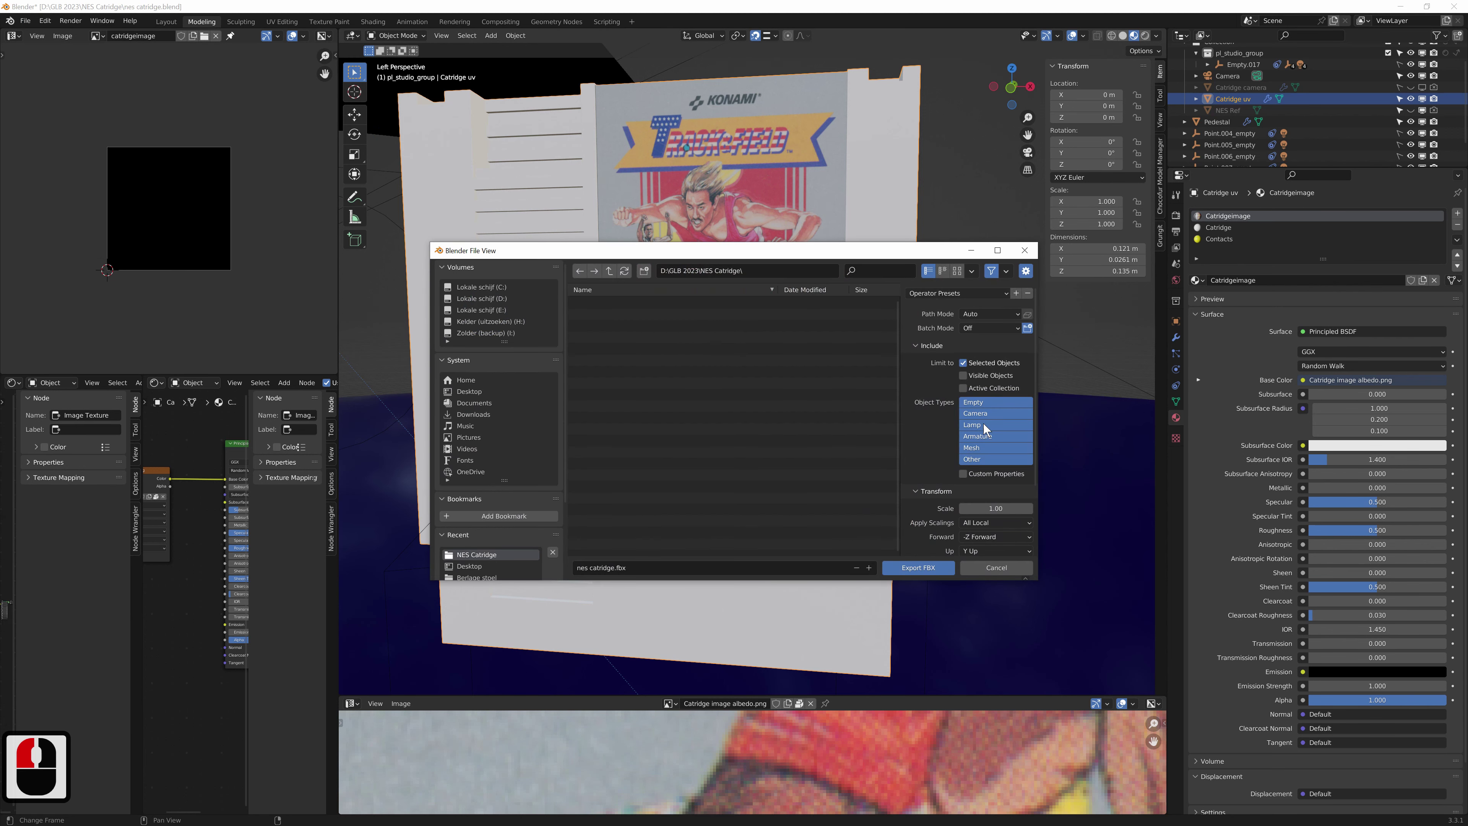
click(986, 447)
scroll(944, 471, down, 3)
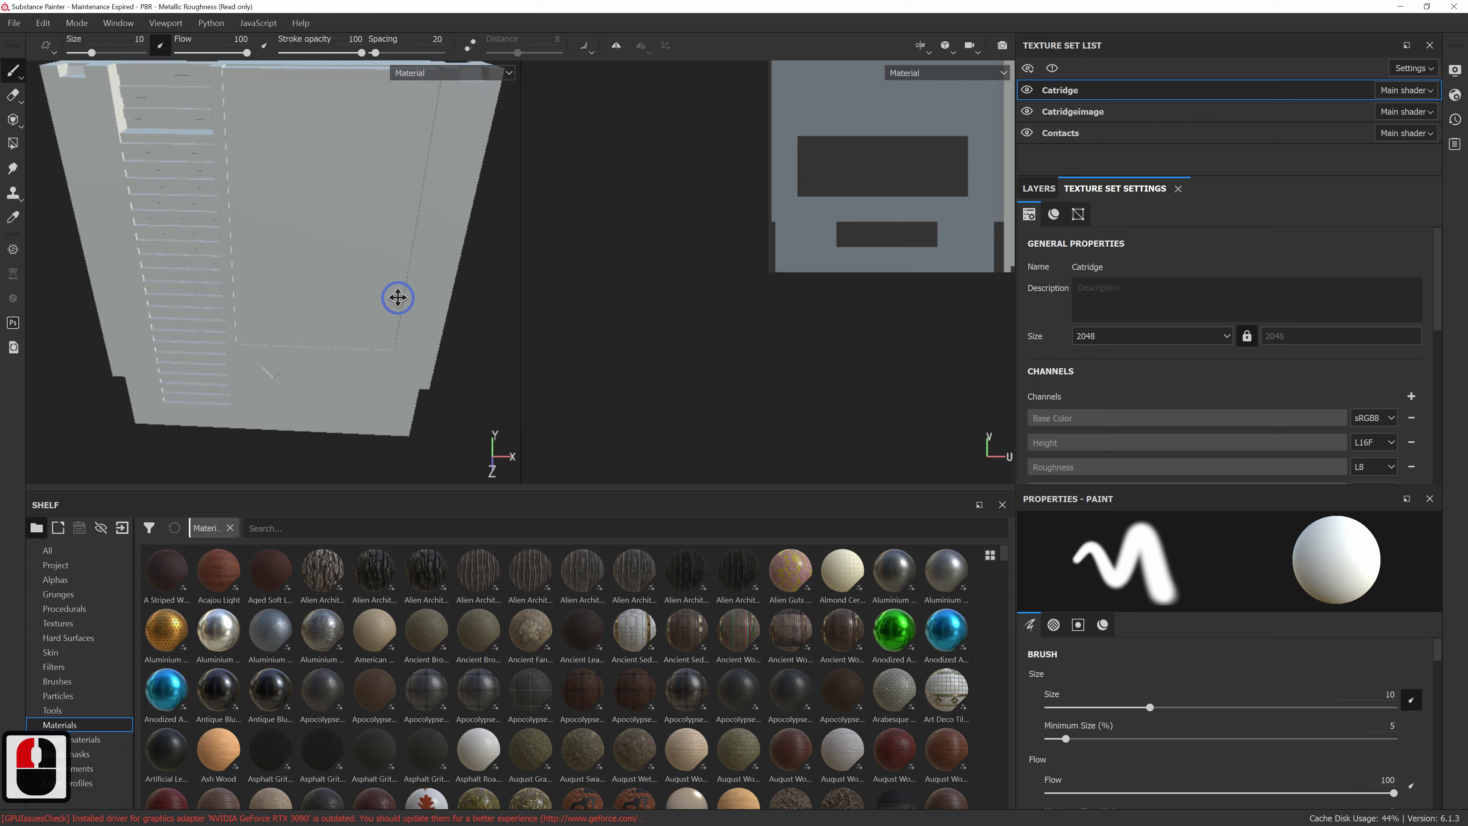
In Substance Painter, search the shelf materials for plastic and dismiss the finished mesh map bake report
mouse_move(397, 295)
alt+mouse_down()
mouse_move(360, 288)
mouse_move(445, 250)
alt+mouse_up()
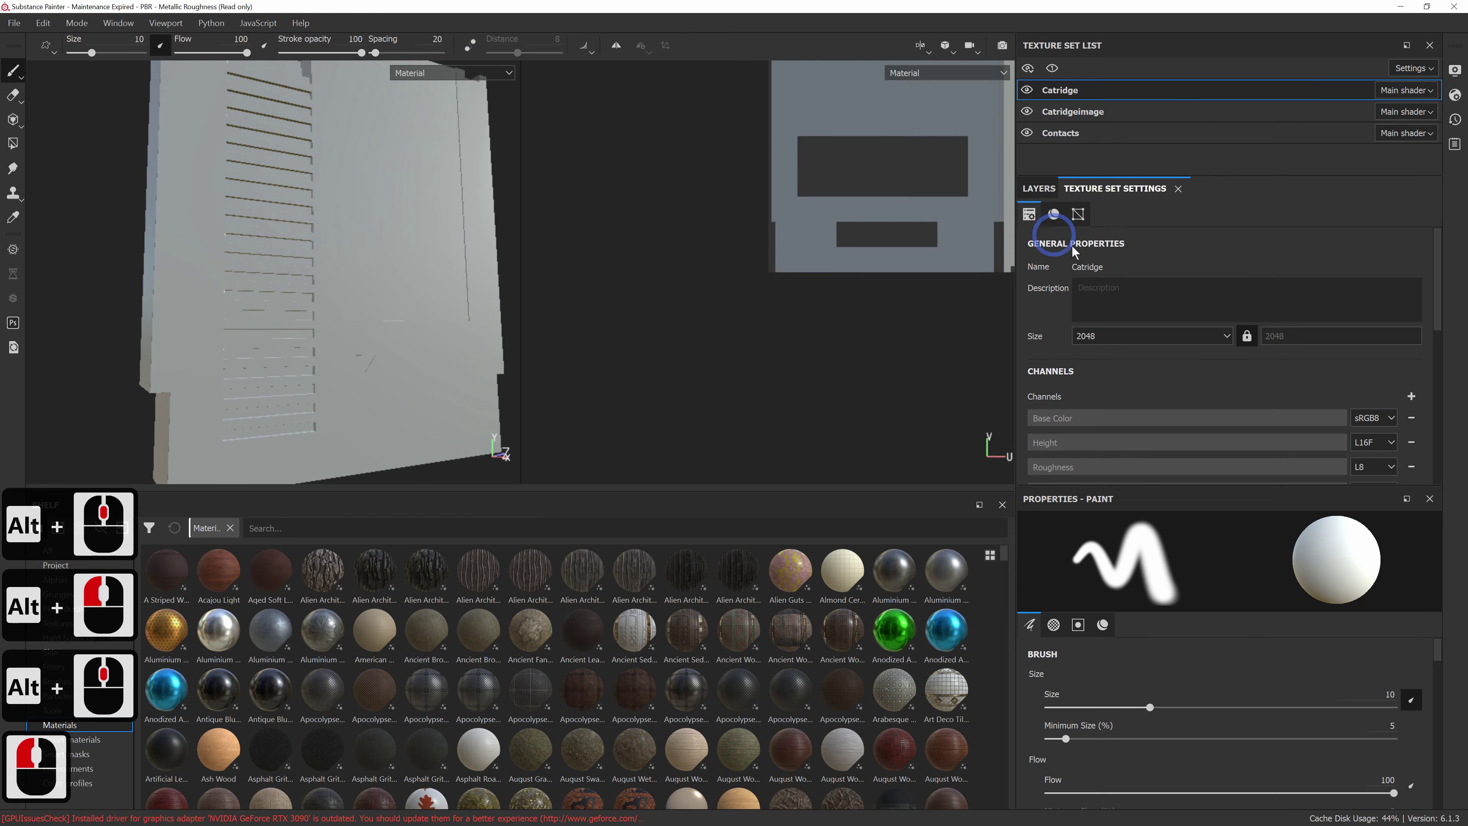
click(338, 526)
text(plastic)
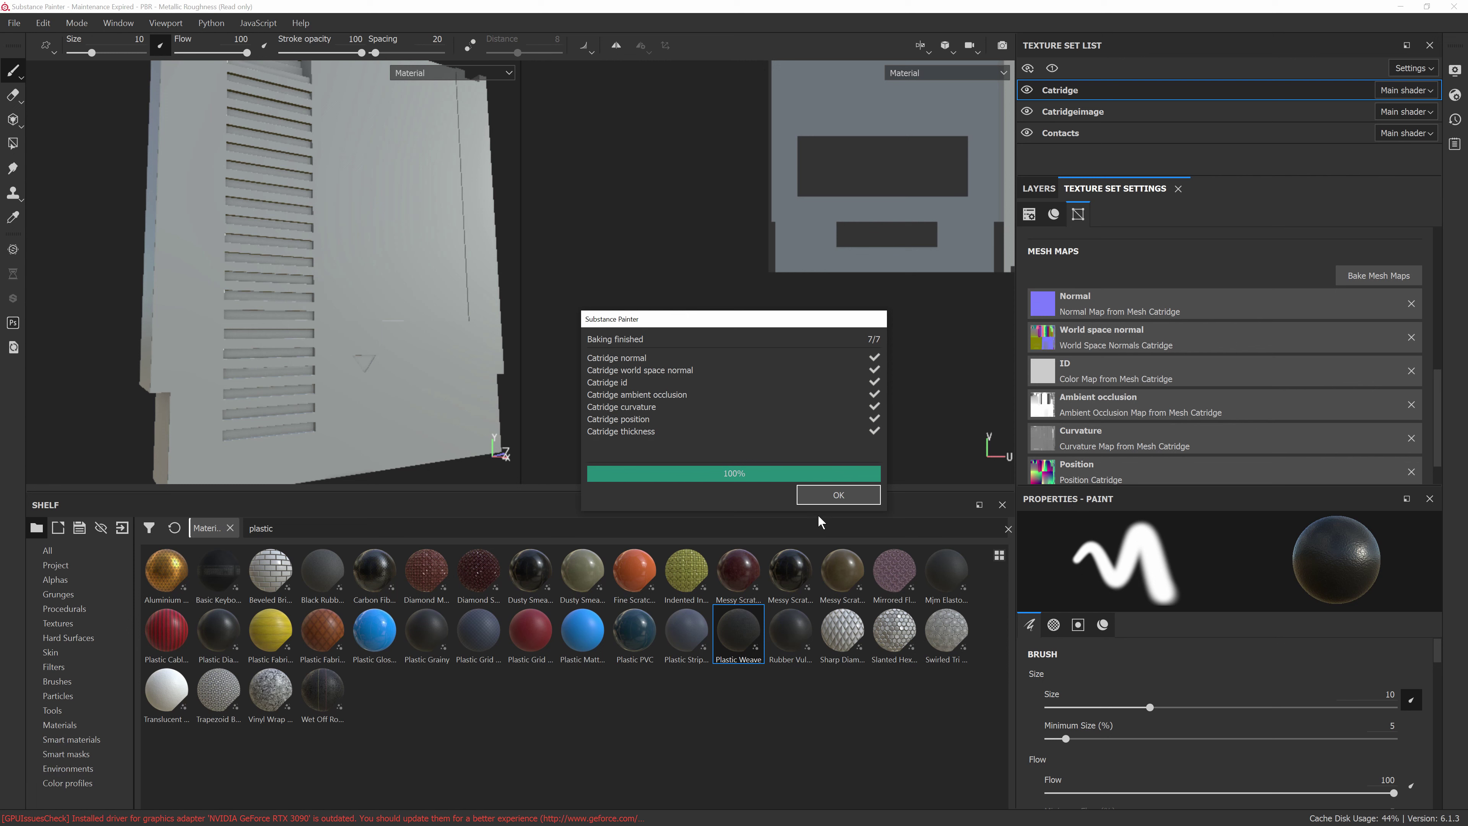
click(838, 493)
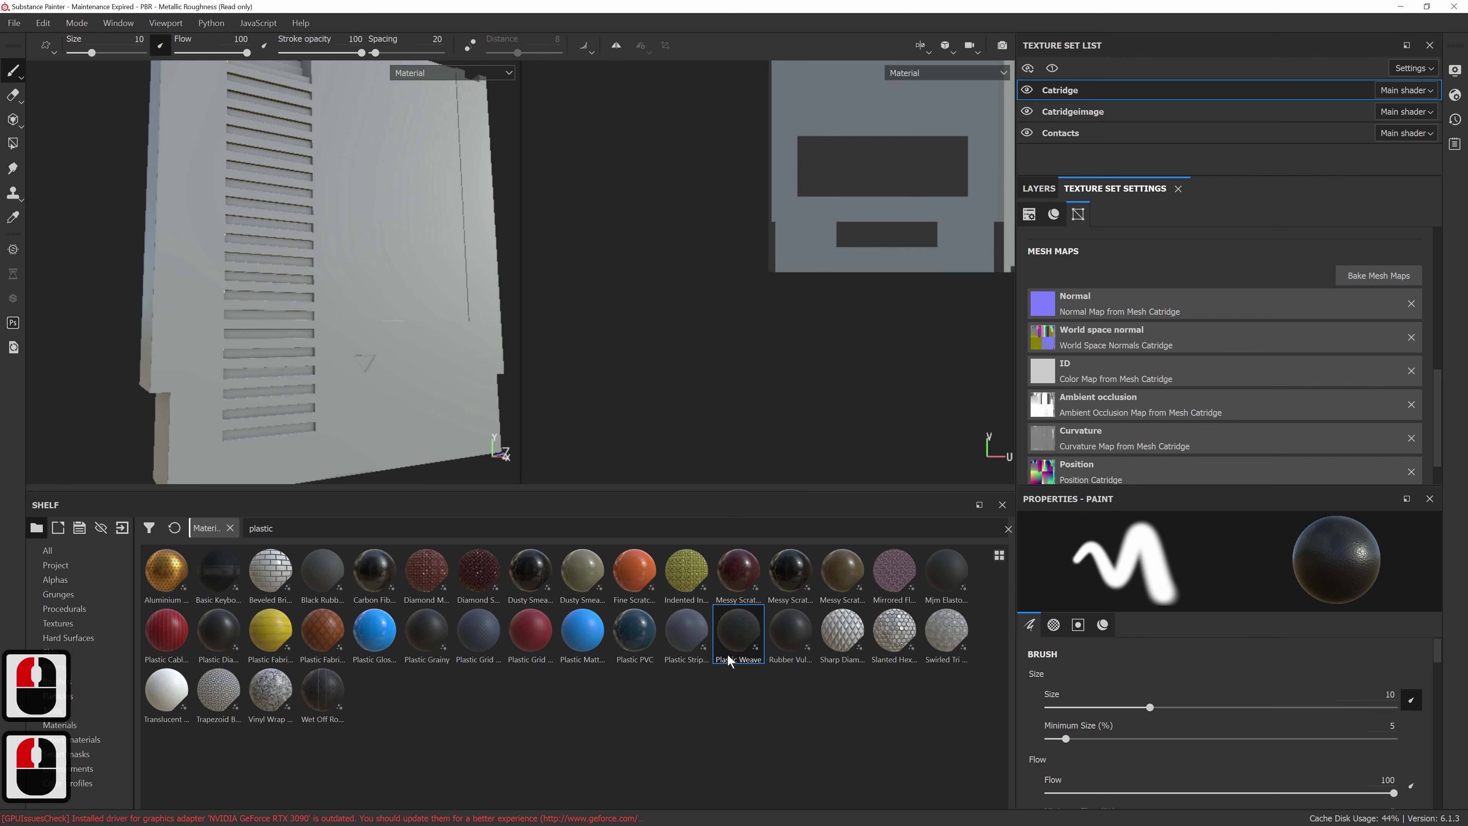
Replace the default paint layer of the Catridge texture set with a fill layer
double_click(735, 635)
click(1091, 89)
click(1042, 188)
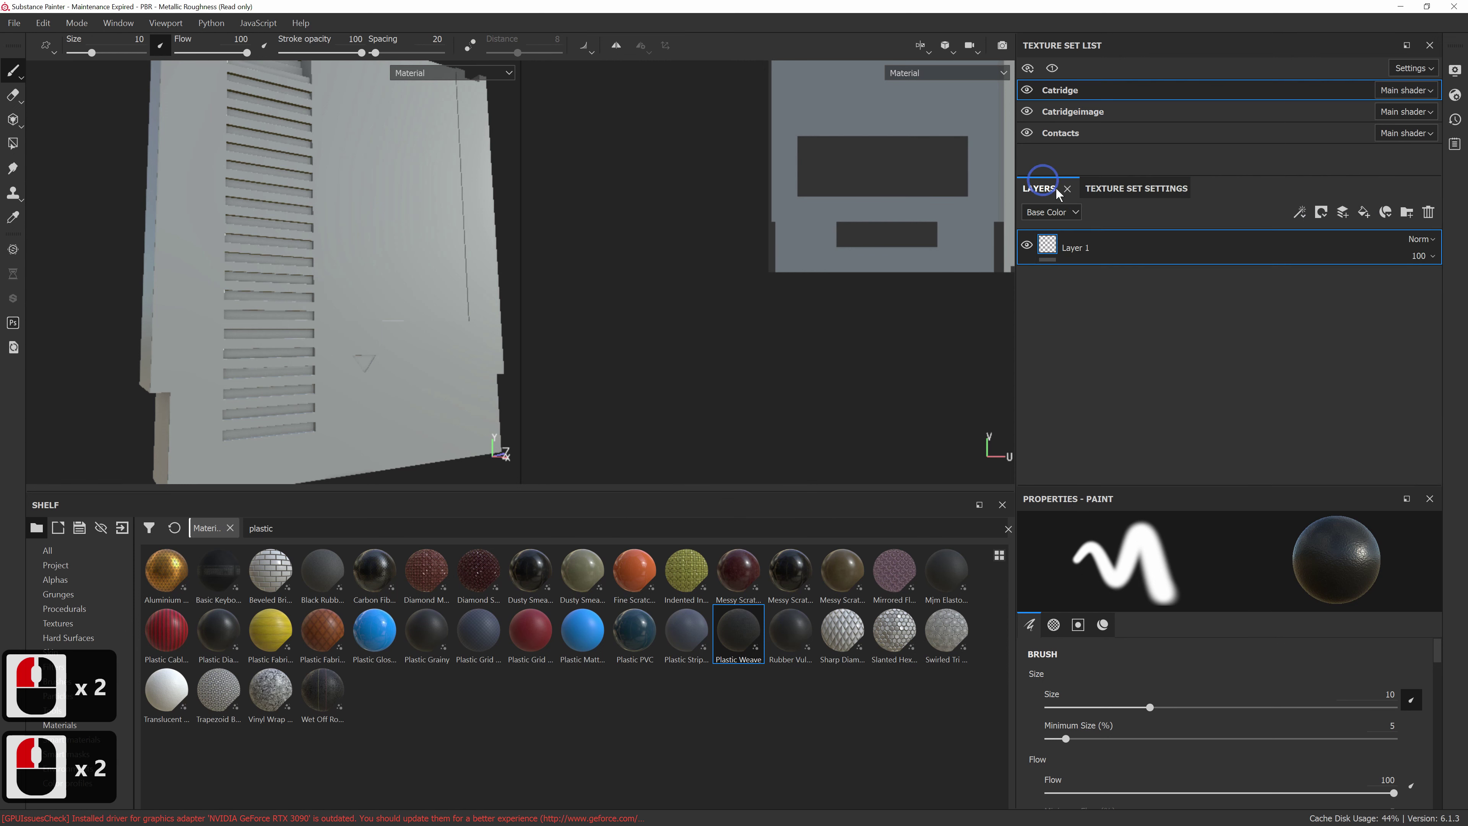
click(1428, 212)
click(1363, 211)
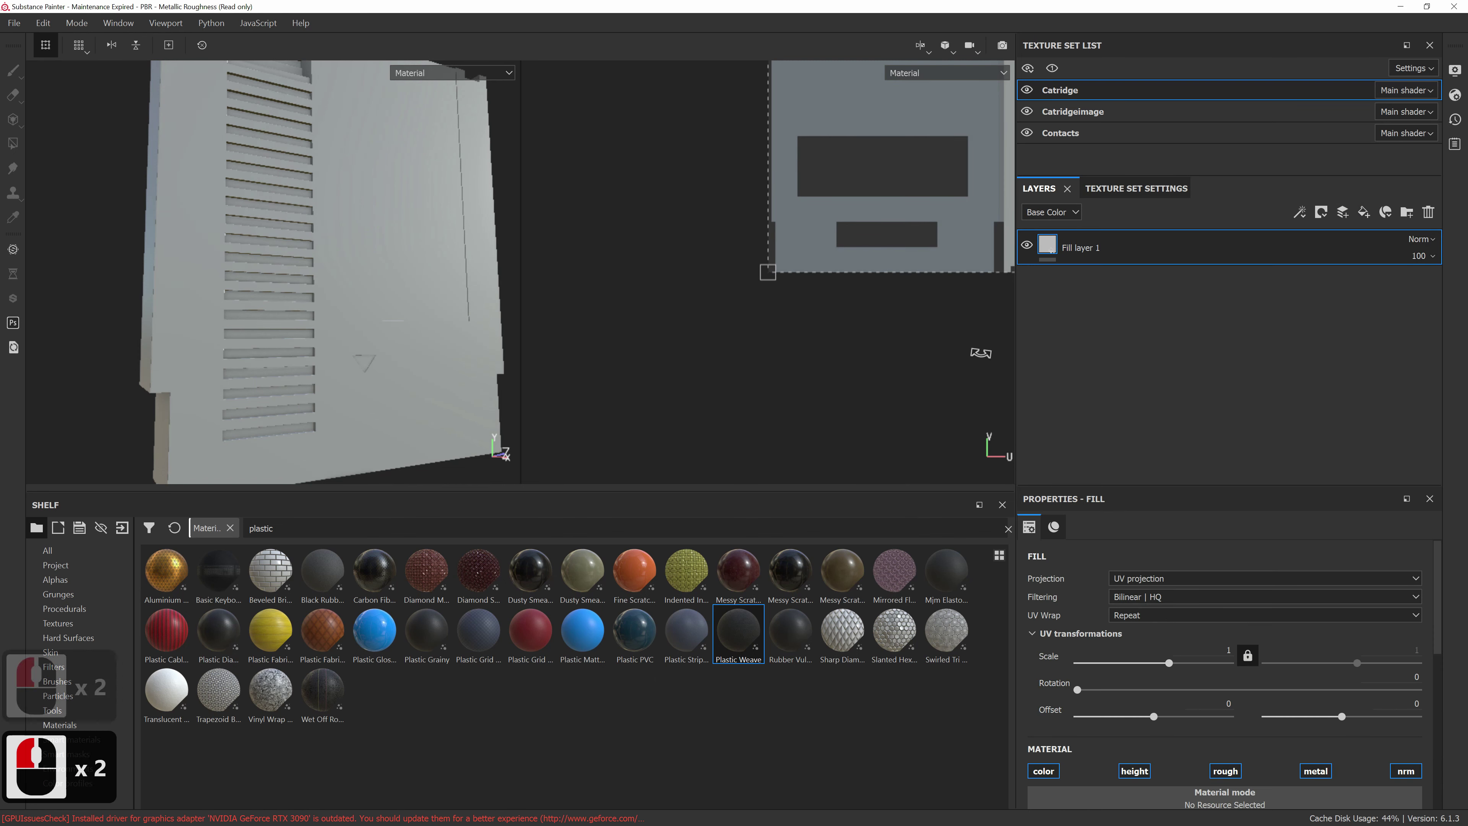
click(1430, 214)
click(1365, 213)
Apply the Plastic Grainy material to the Catridge fill layer and set its color to grey, value 0.323
double_click(428, 631)
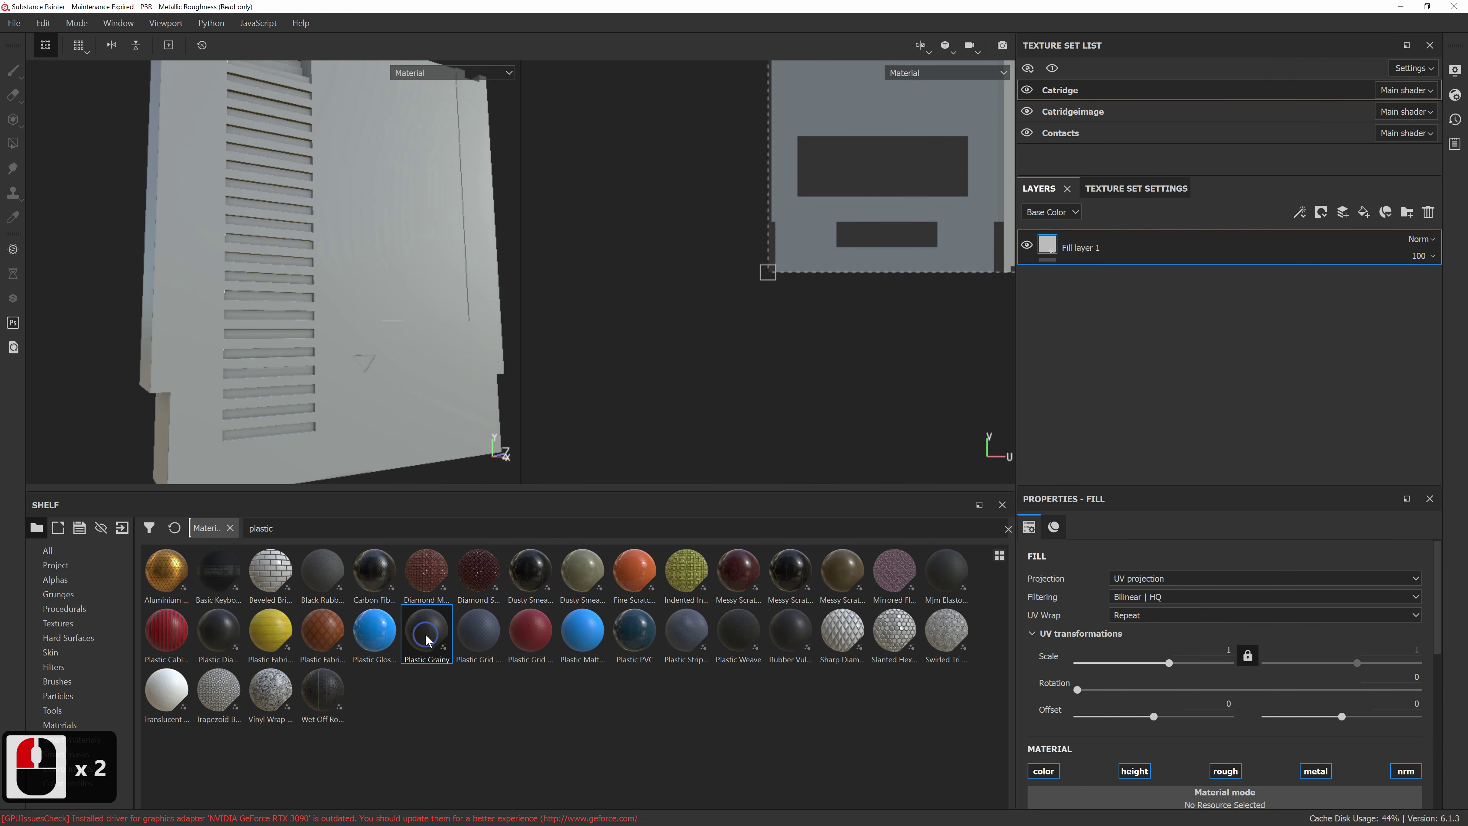
scroll(1067, 649, down, 6)
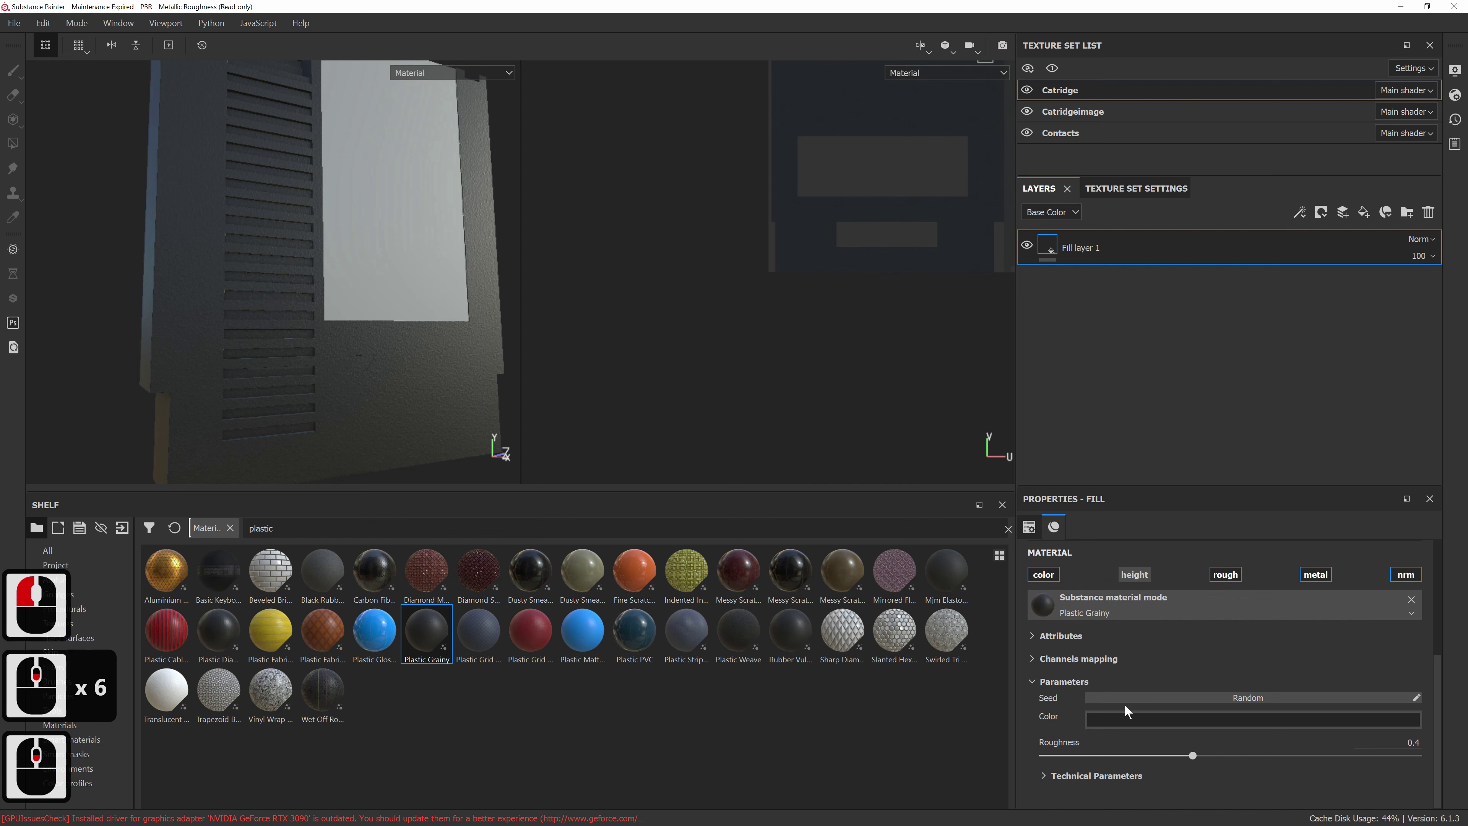
click(1124, 716)
drag(1325, 677, 1342, 647)
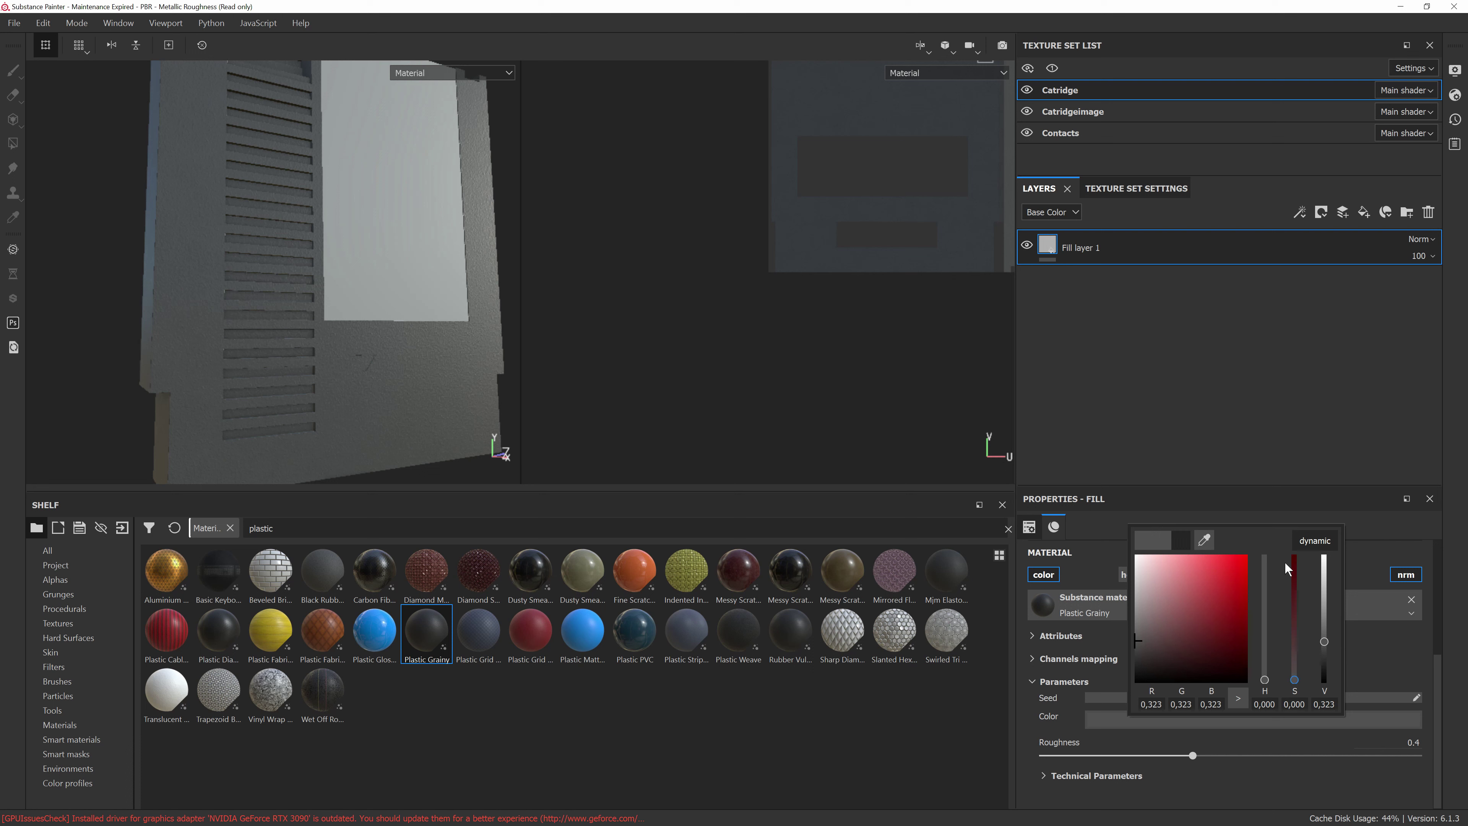
click(1390, 553)
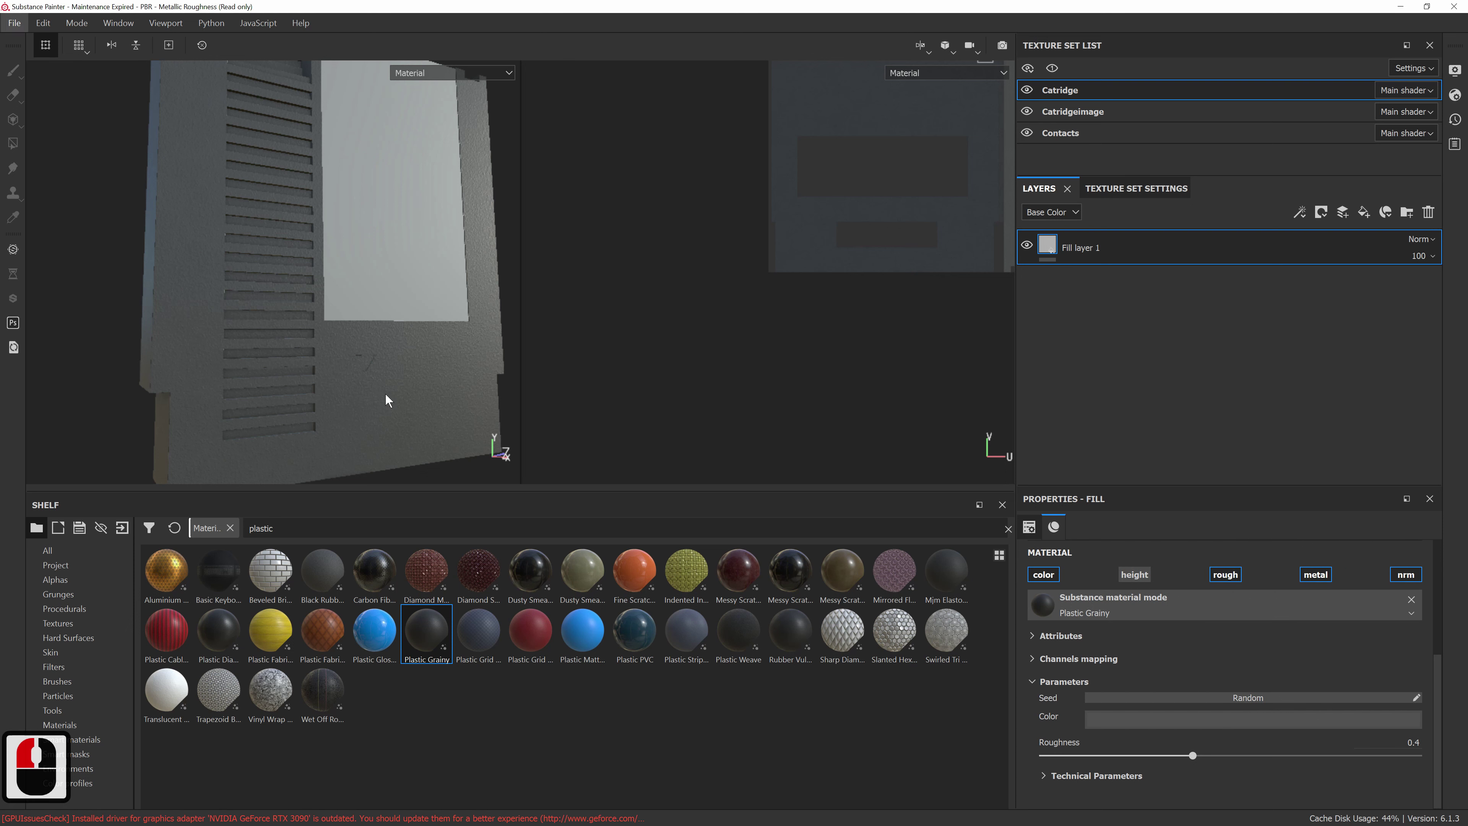
Increase the Catridge fill layer's UV scale to 11.24 for a finer plastic grain
alt+drag(386, 400, 312, 370)
alt+middle_drag(312, 370, 305, 383)
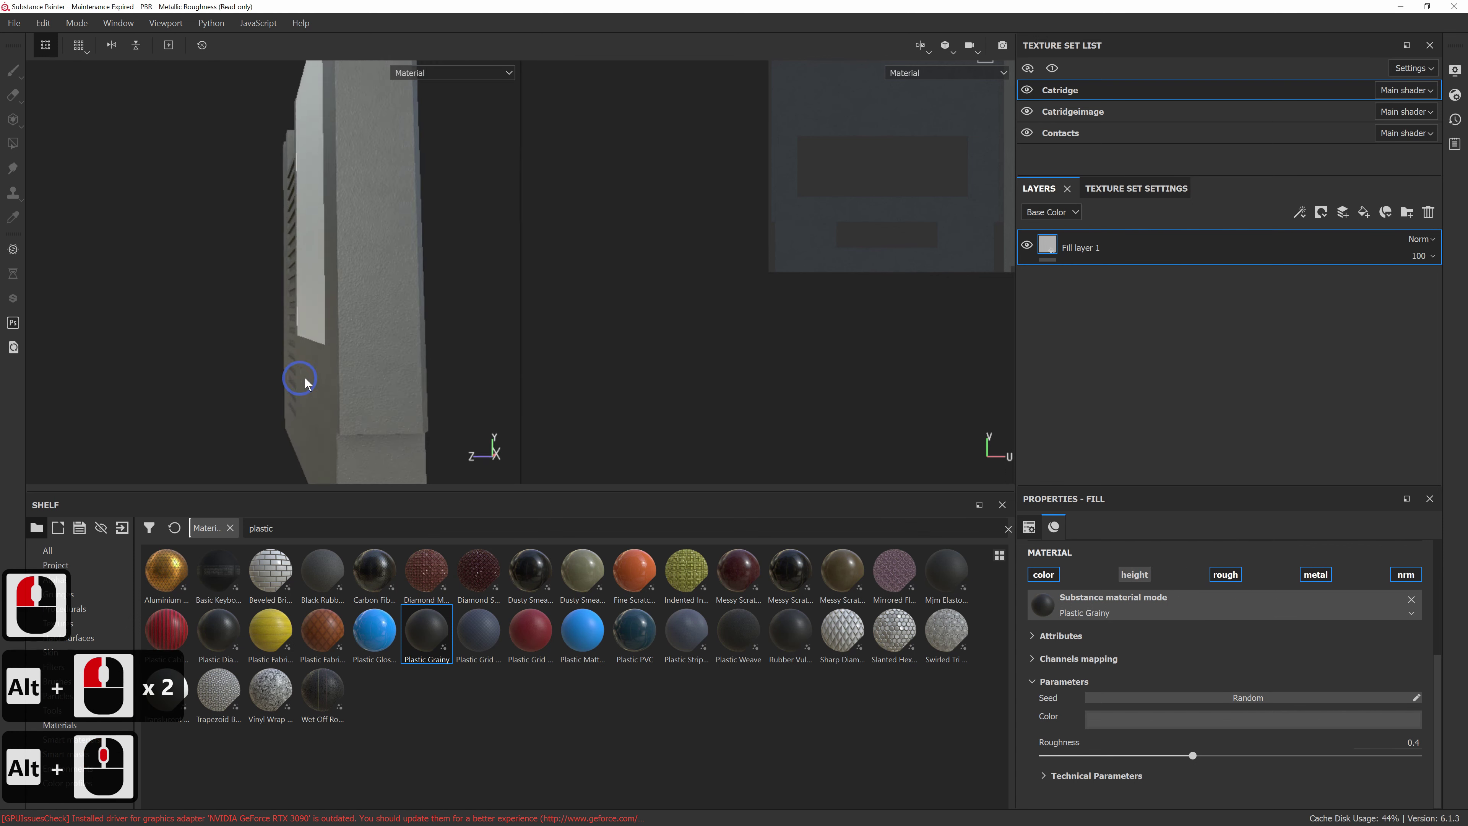
alt+drag(305, 383, 347, 359)
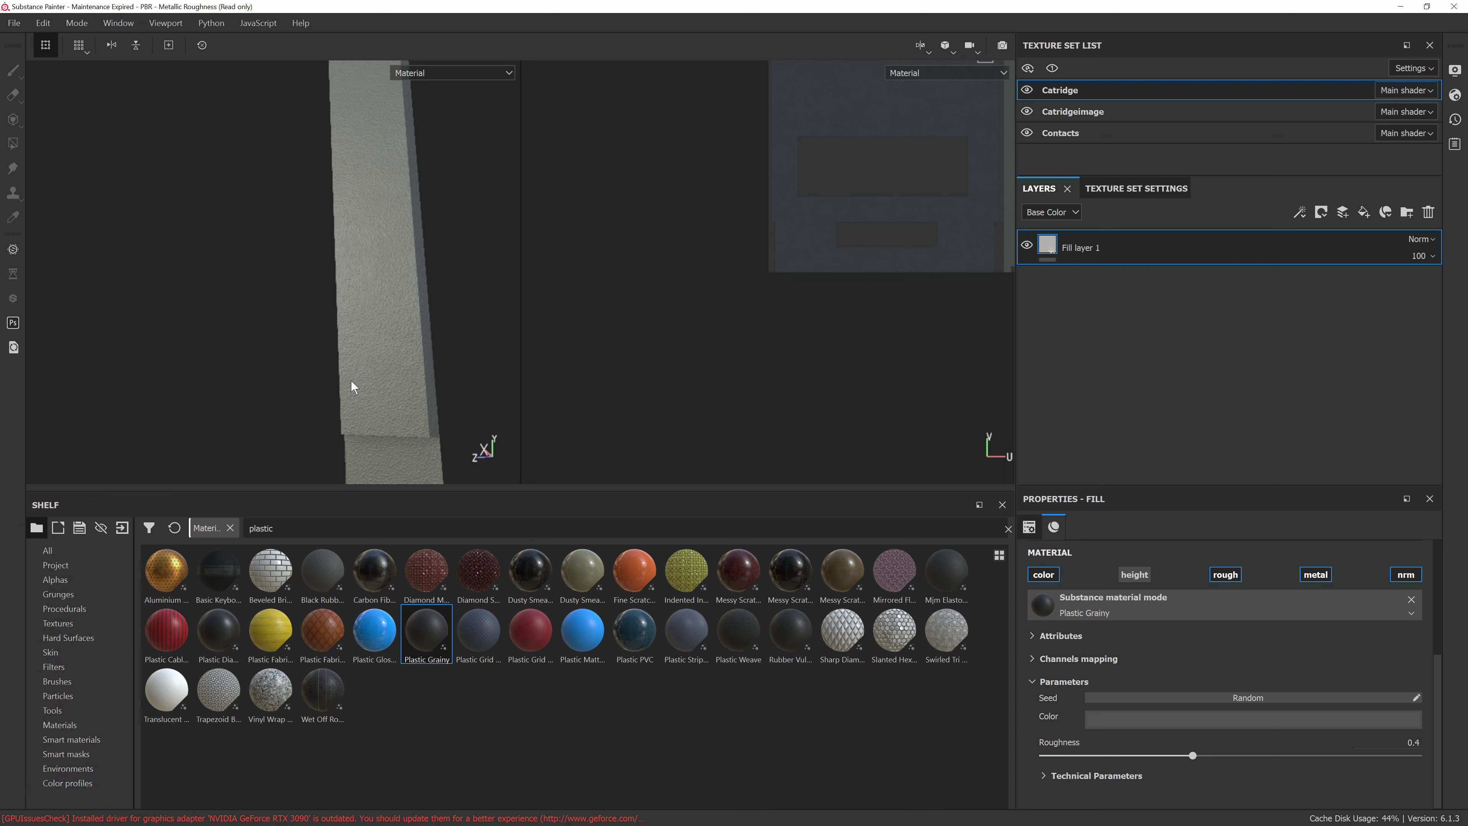
scroll(1225, 665, up, 5)
drag(1173, 663, 1188, 663)
Inspect the plastic grain on the cartridge's side up close and the whole model from its contact opening
alt+drag(370, 376, 450, 382)
mouse_move(450, 381)
alt+mouse_down()
mouse_move(501, 386)
mouse_move(451, 370)
alt+mouse_up()
alt+middle_drag(451, 370, 419, 381)
shift+right_drag(420, 381, 417, 379)
alt+middle_drag(418, 379, 398, 387)
alt+drag(399, 388, 342, 307)
alt+scroll(358, 397, down, 3)
scroll(361, 396, down, 18)
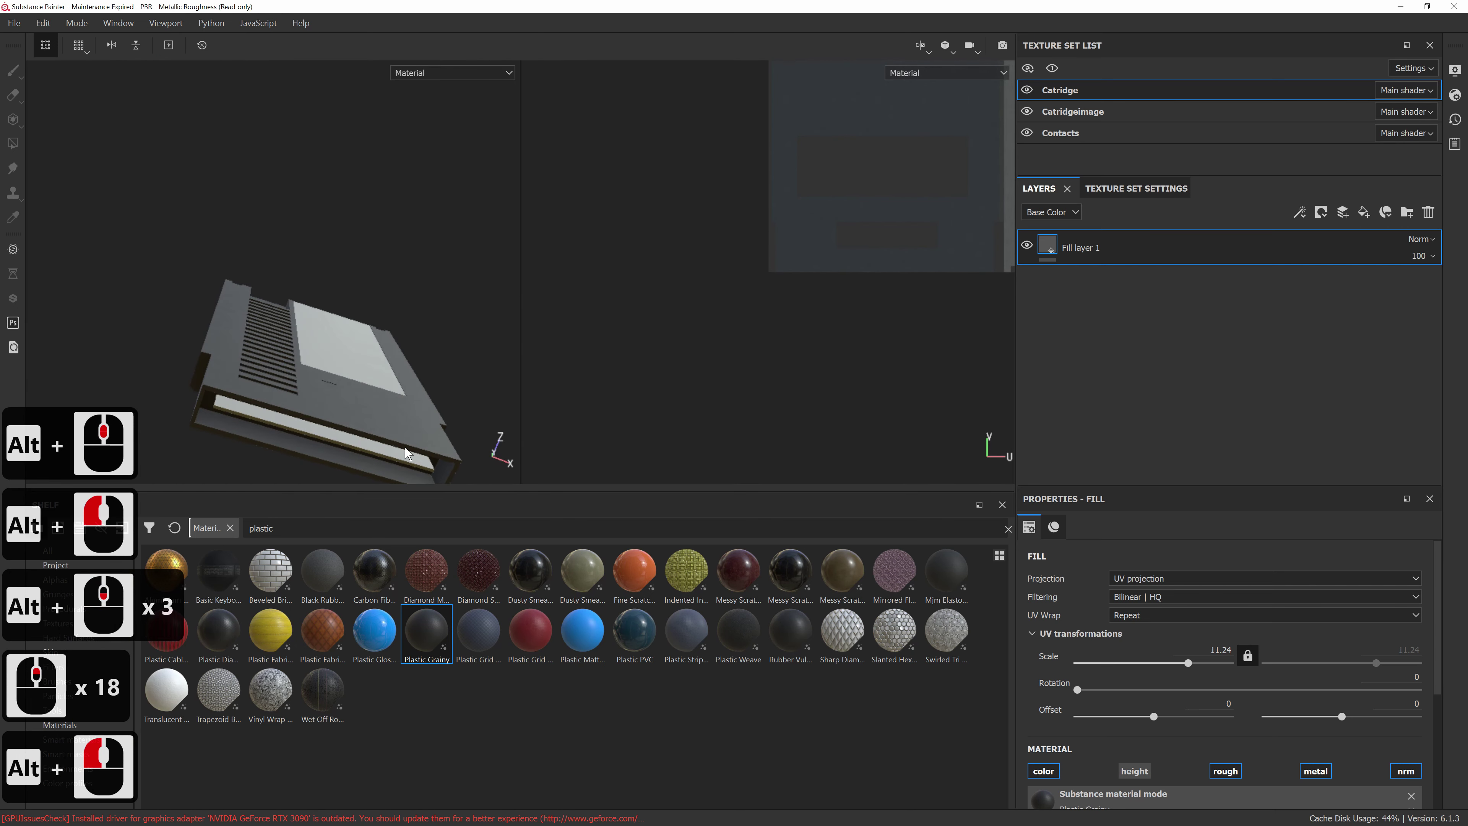
Search the shelf materials for circuit and for green
click(272, 529)
click(251, 530)
drag(282, 530, 237, 529)
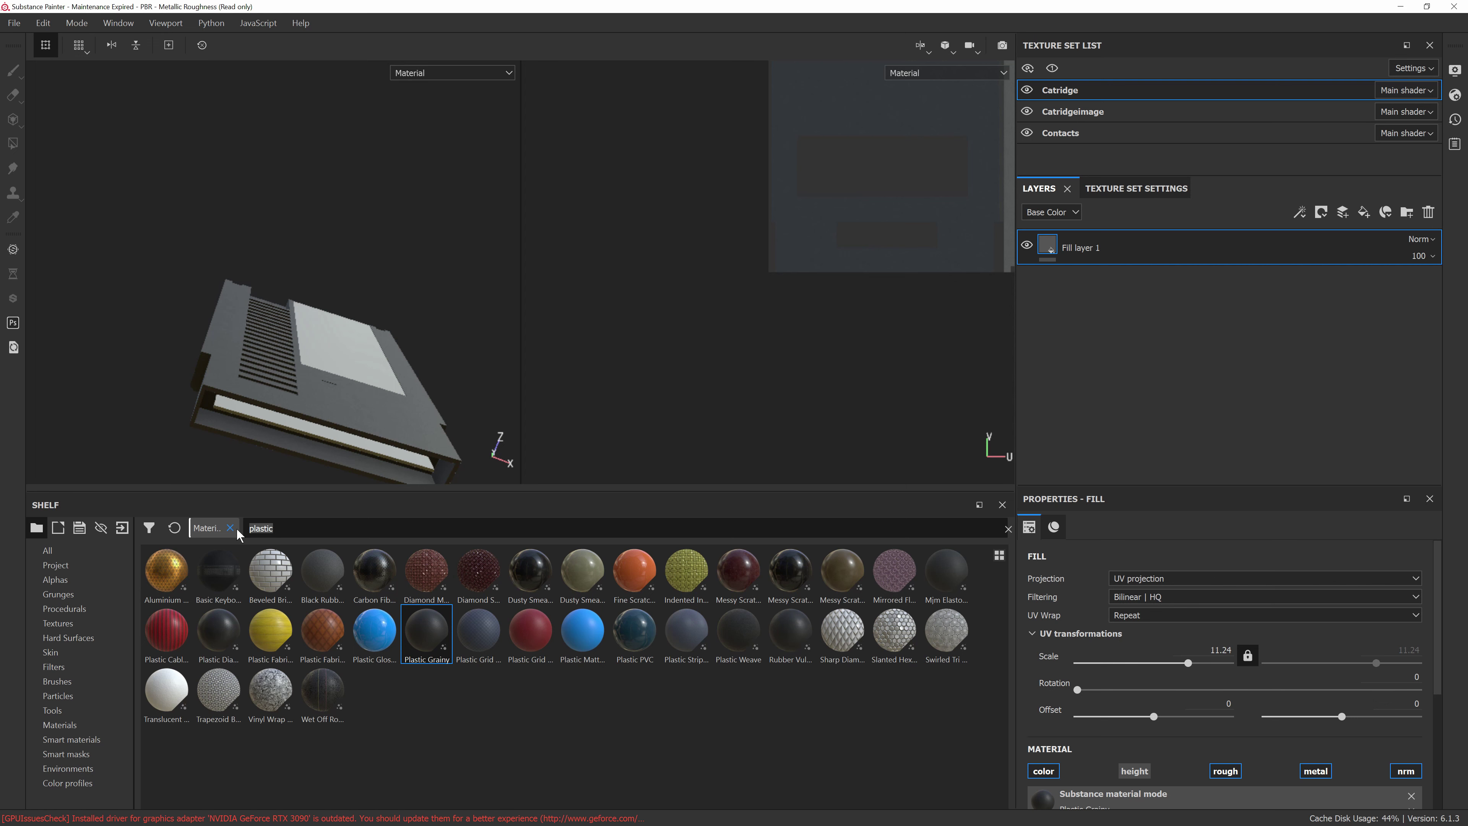
text(circuit)
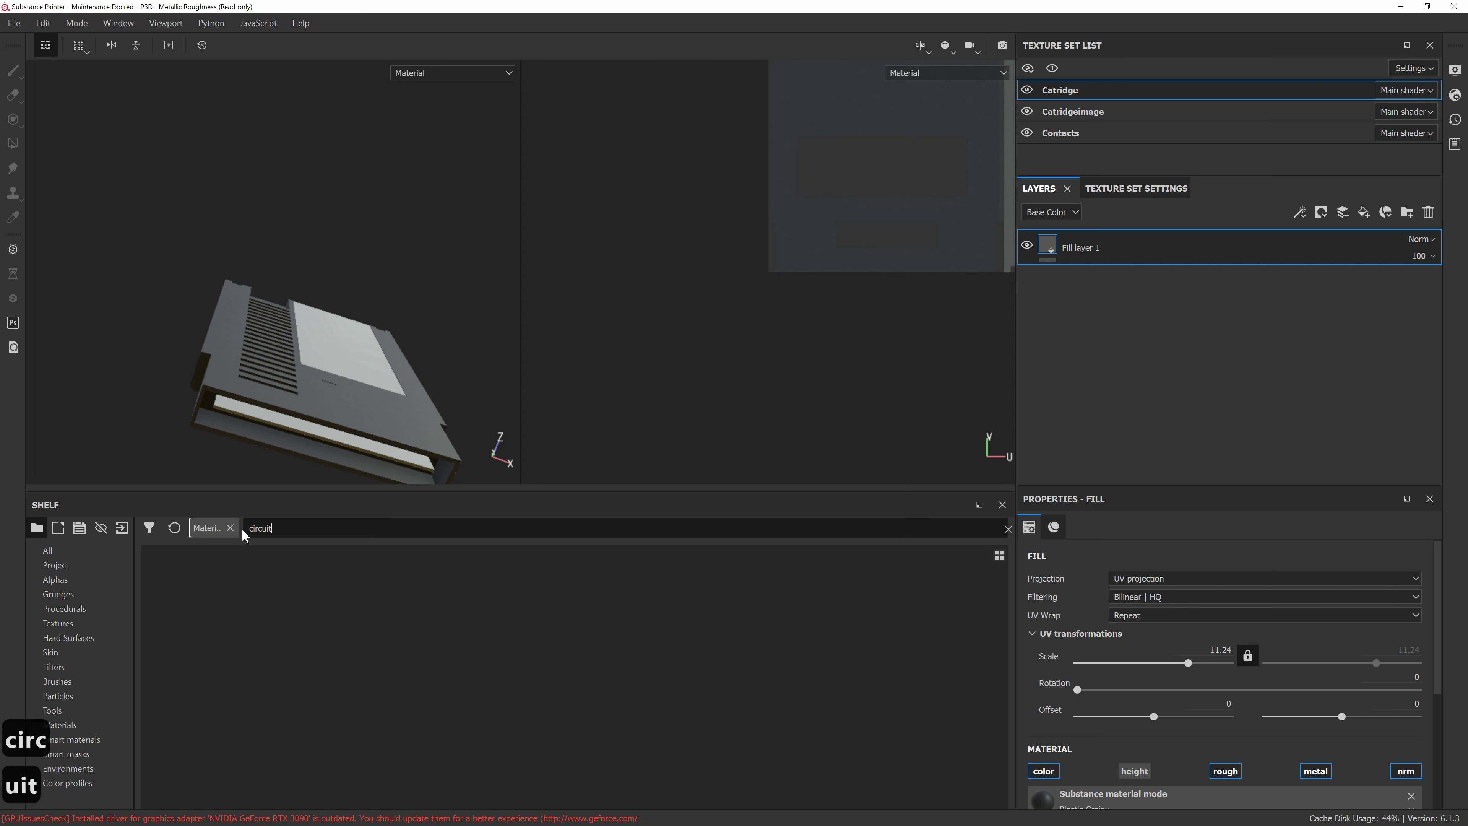
key(shift+Home)
text(green)
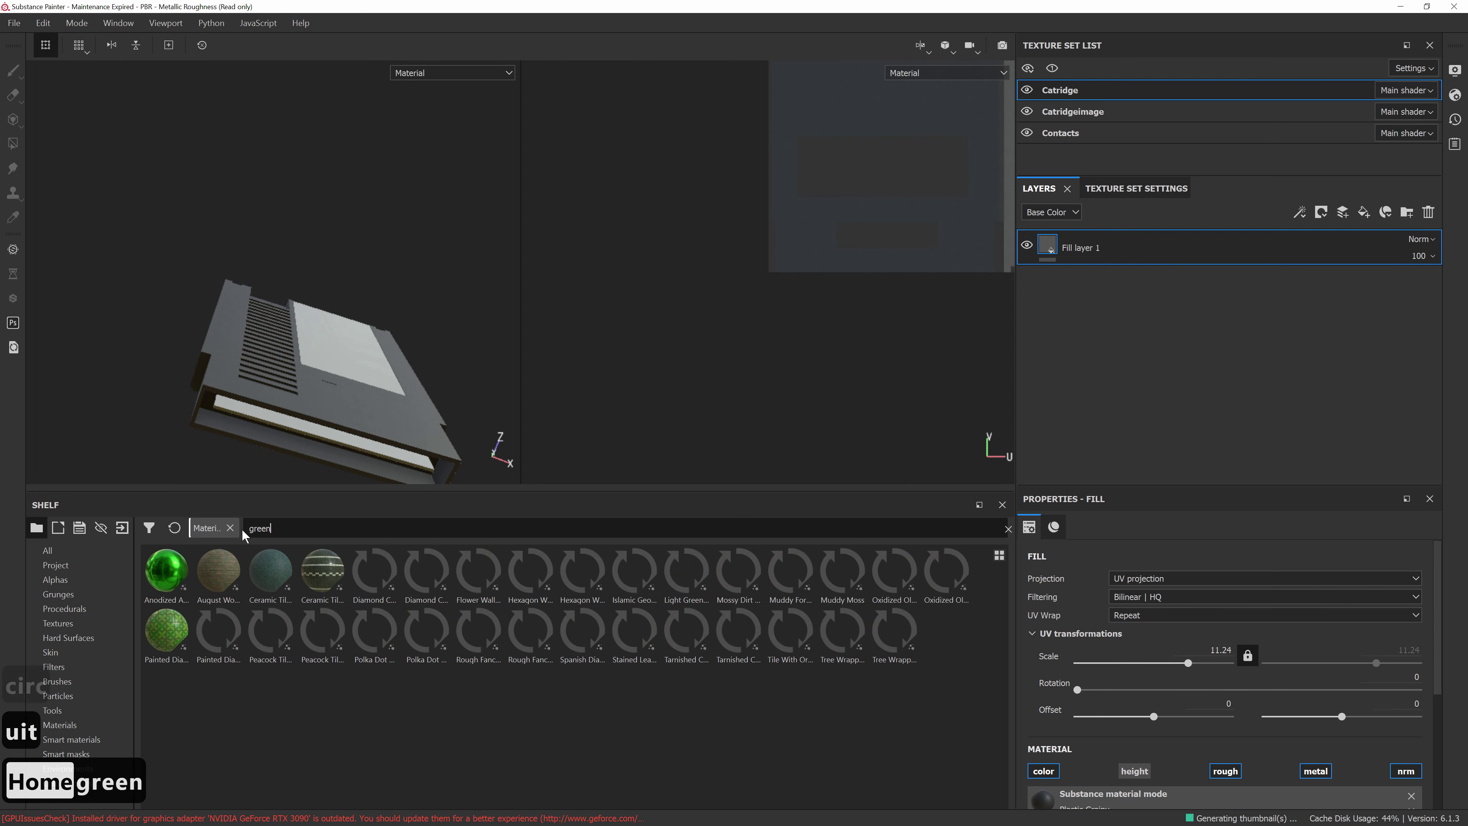
Search the shelf materials for plastic again
click(190, 533)
text(pal)
key(BackSpace)
key(BackSpace)
text(lastic)
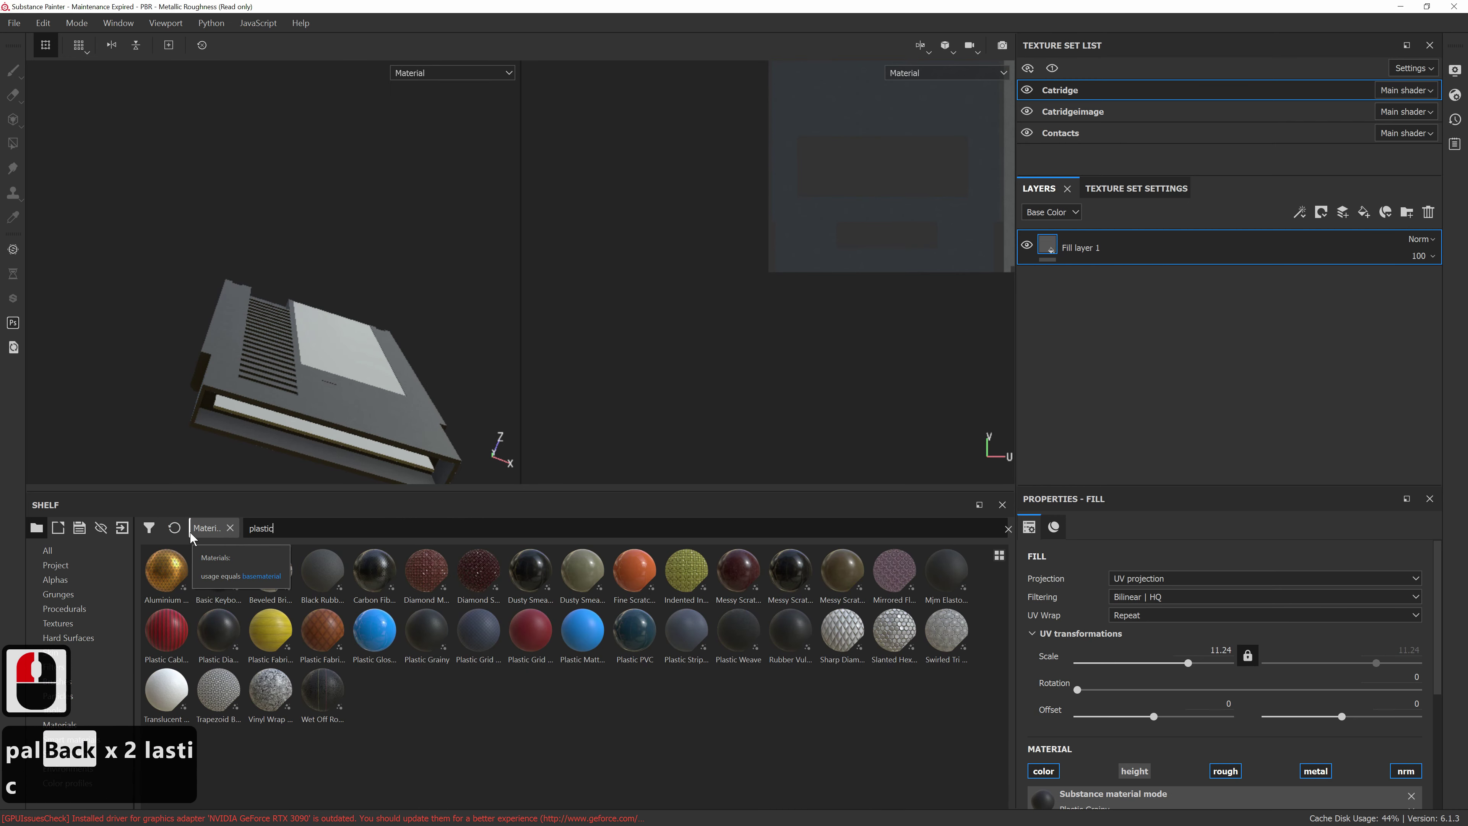
Fill the Contacts texture set with the blue matte plastic material and darken its color
click(1061, 133)
click(584, 639)
scroll(1154, 731, down, 5)
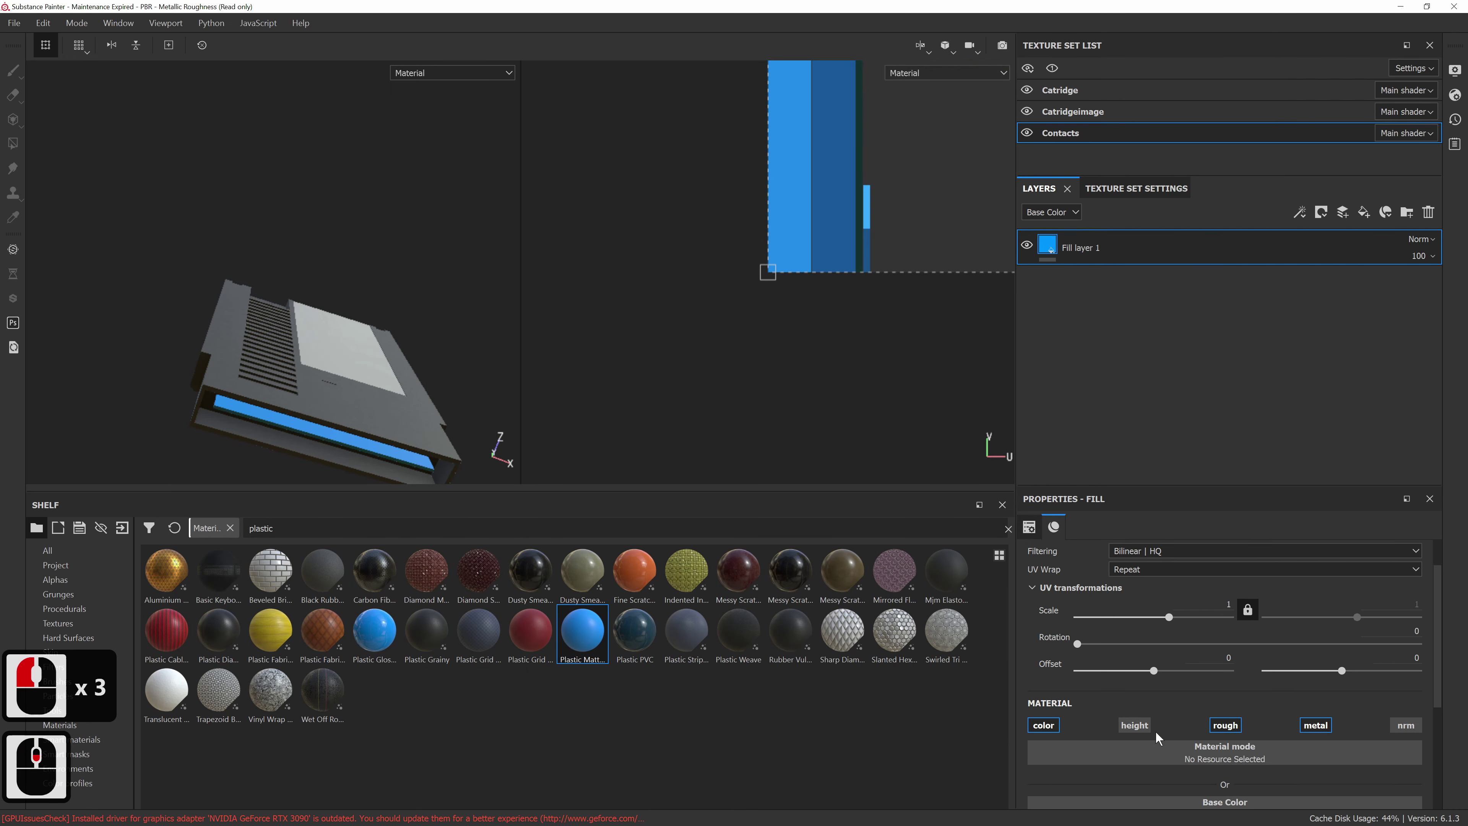
click(1150, 653)
mouse_move(1324, 549)
mouse_down()
mouse_move(1325, 596)
mouse_move(1325, 575)
mouse_up()
click(1069, 91)
alt+drag(370, 277, 417, 370)
alt+drag(439, 347, 534, 524)
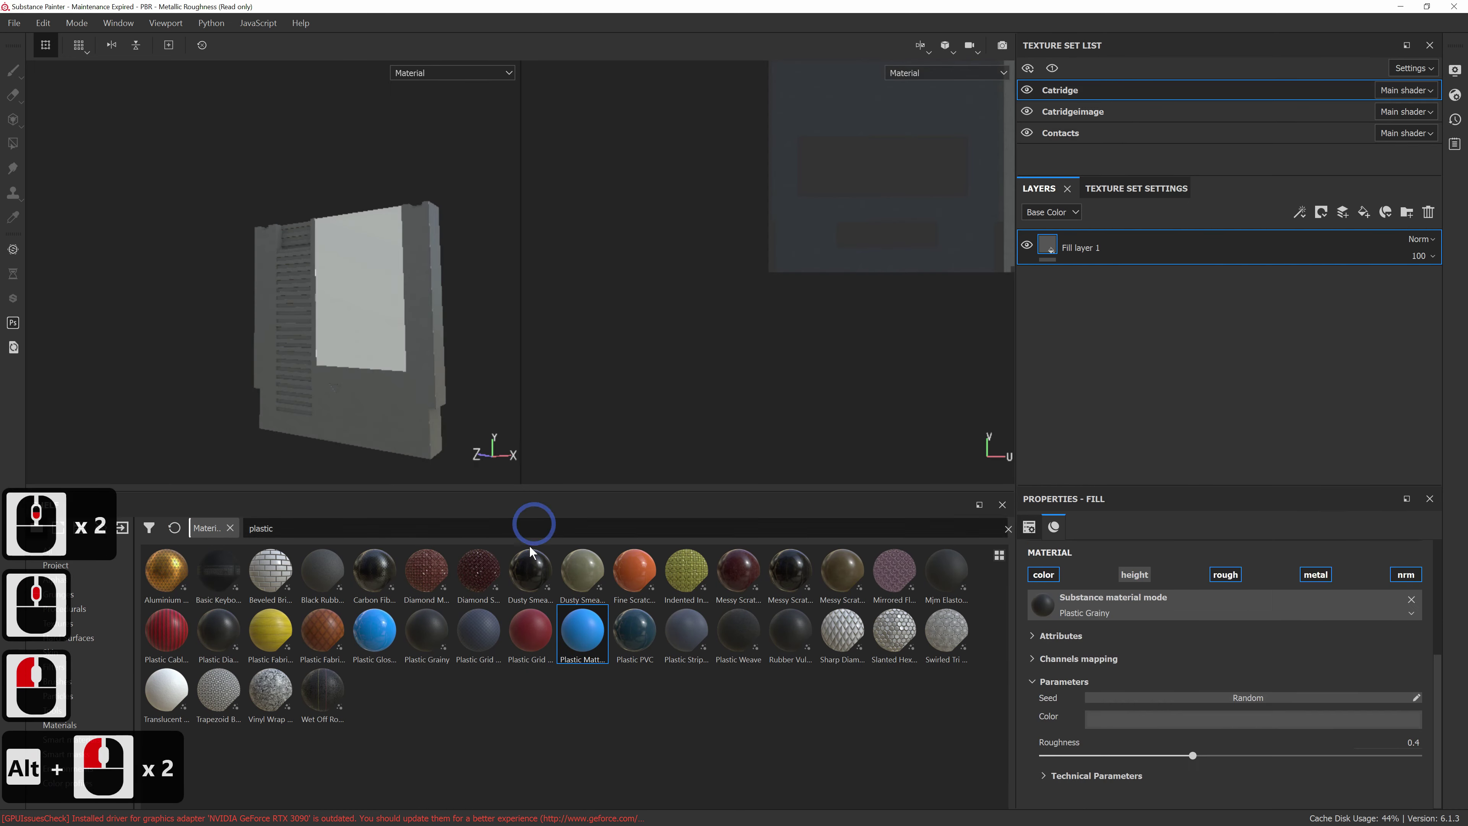
click(590, 638)
key(ctrl+z)
click(1158, 92)
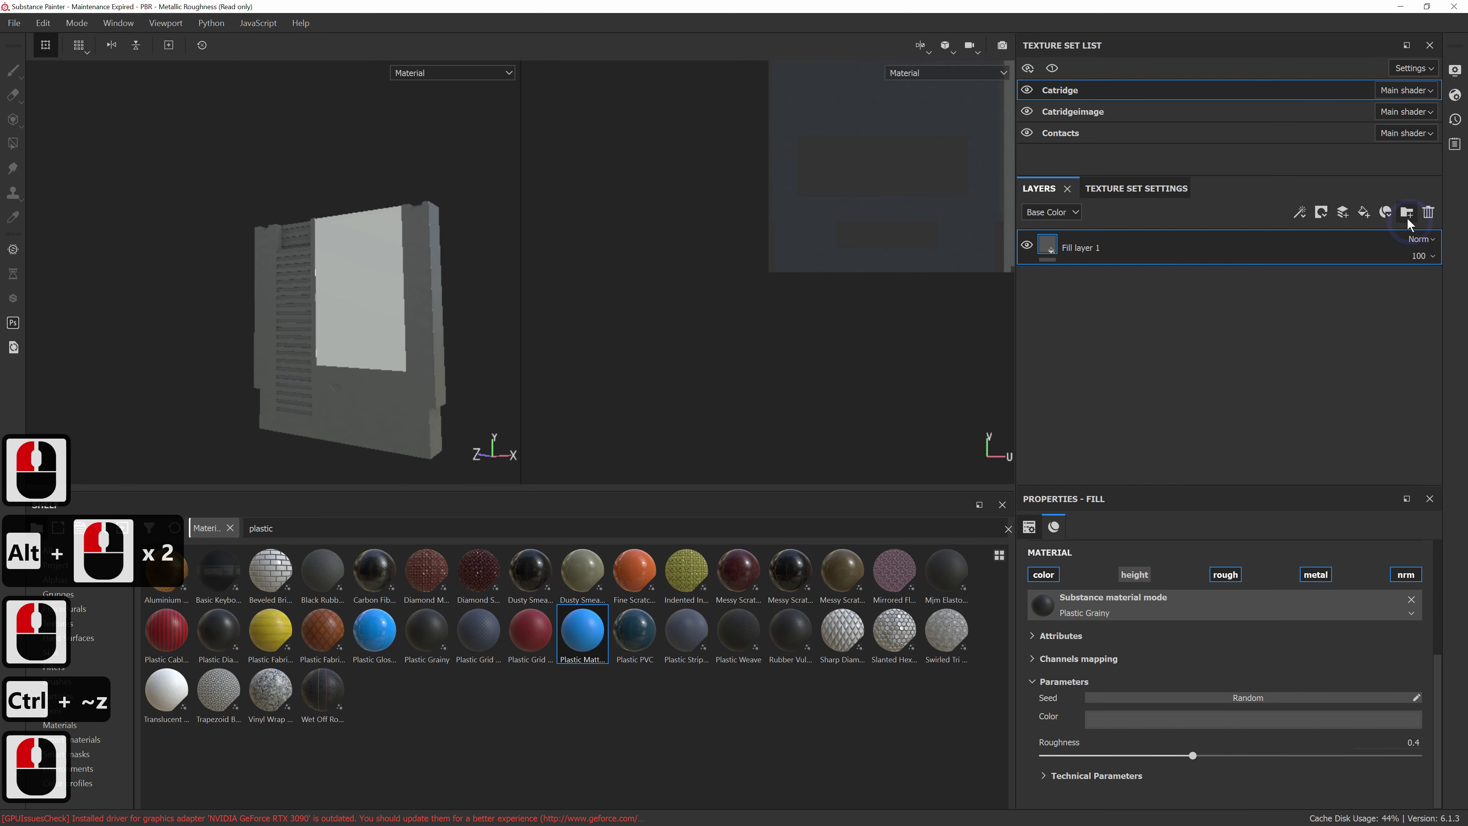
click(1386, 214)
click(1339, 227)
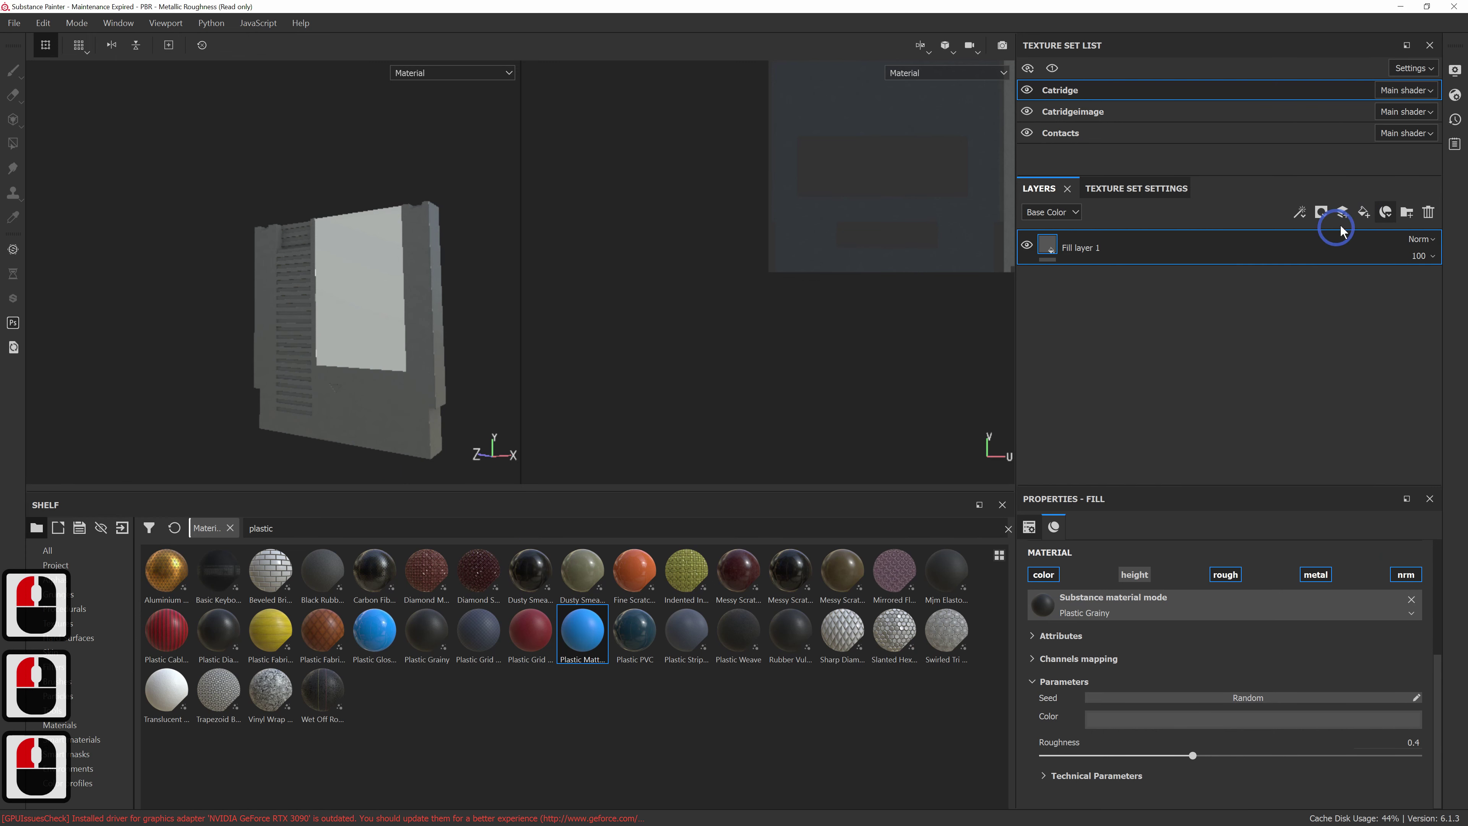
click(1363, 213)
key(ctrl+z)
click(1435, 241)
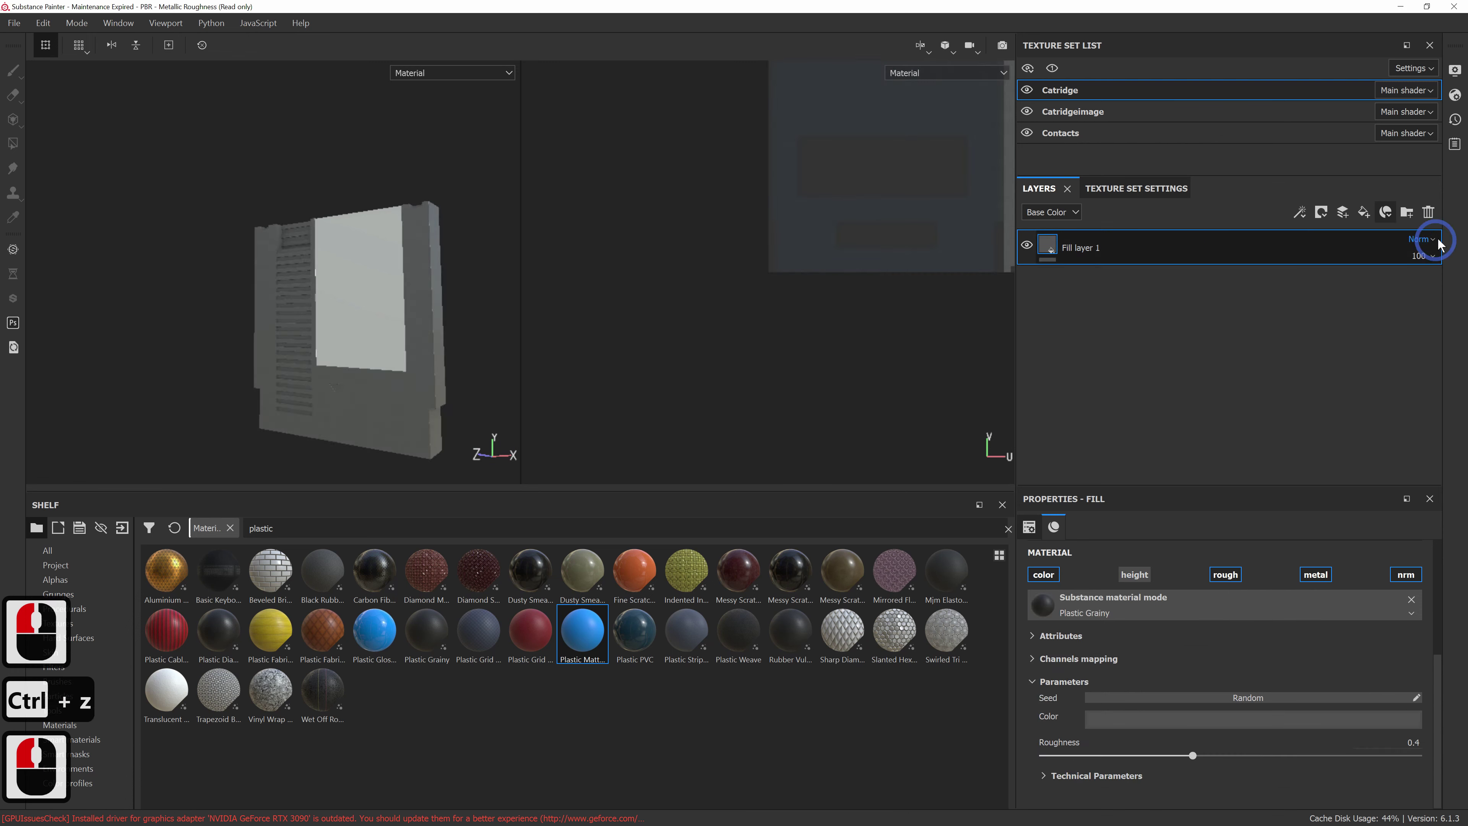
click(1429, 212)
key(ctrl+z)
Replace the Catridgeimage texture set's paint layer with a fill layer using the glossy plastic material at 0.4234 roughness
click(1102, 119)
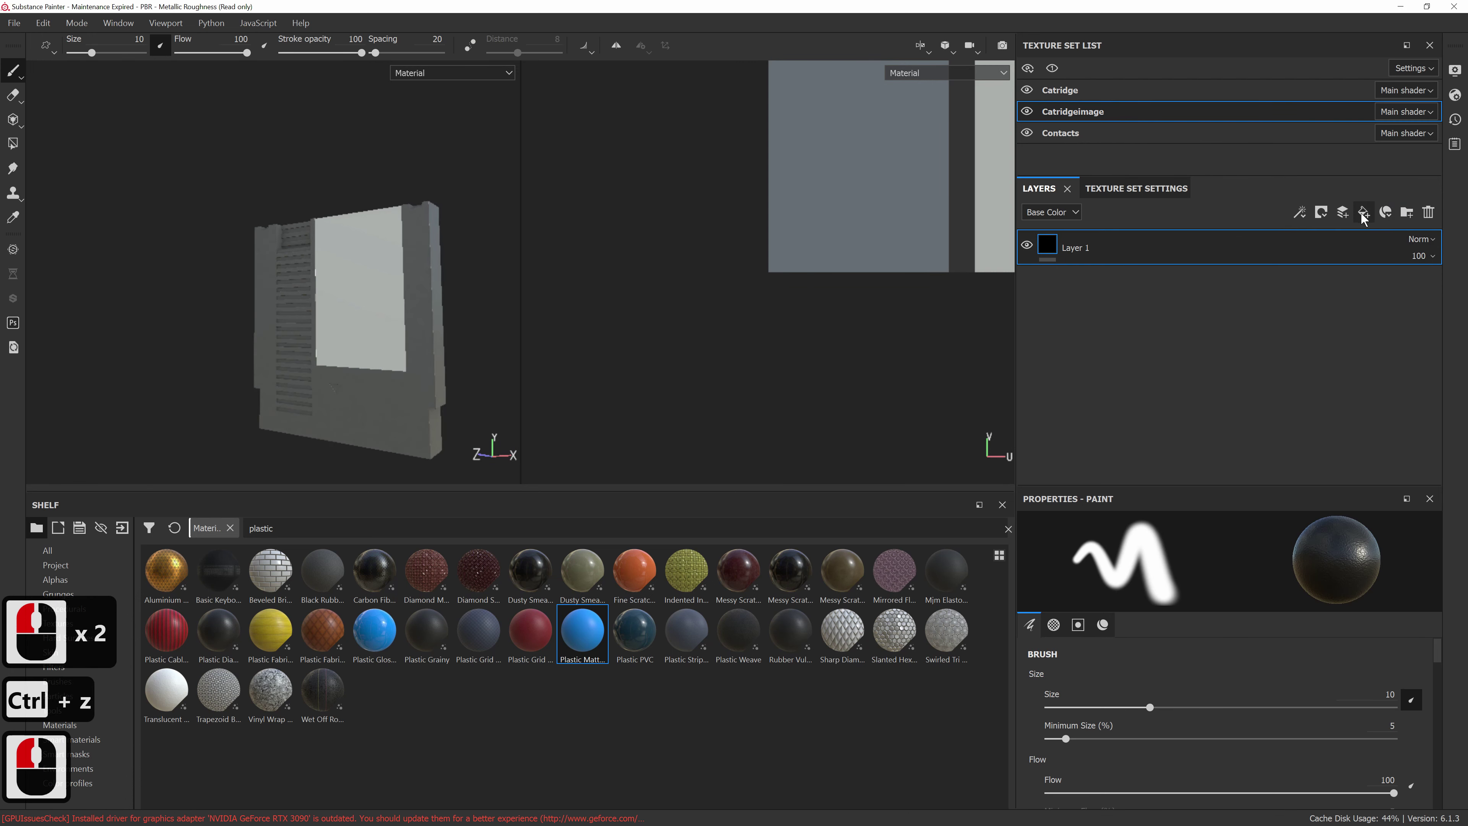
click(1430, 216)
click(1362, 214)
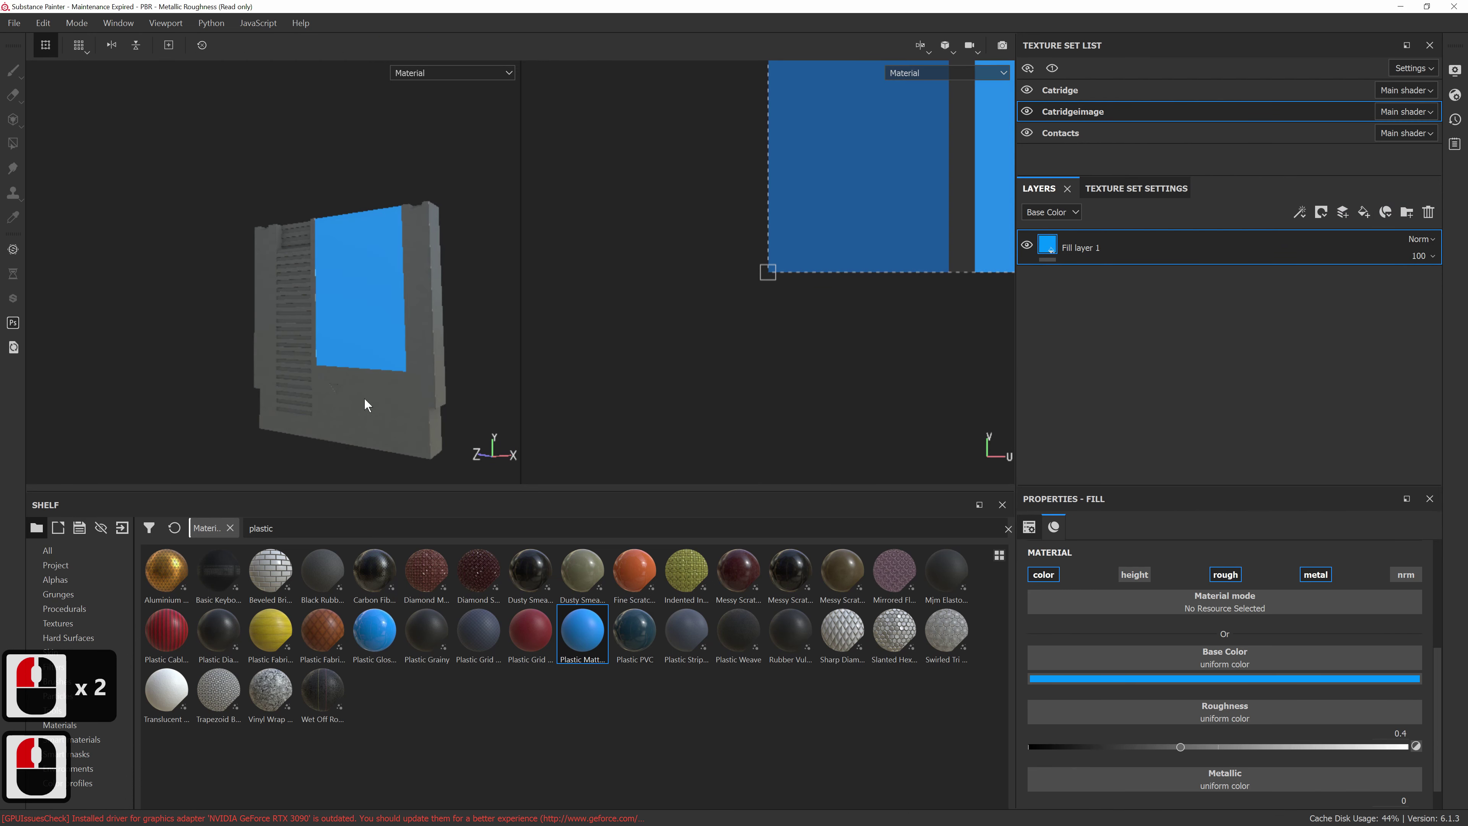
alt+drag(367, 407, 501, 447)
click(579, 641)
key(Delete)
click(377, 637)
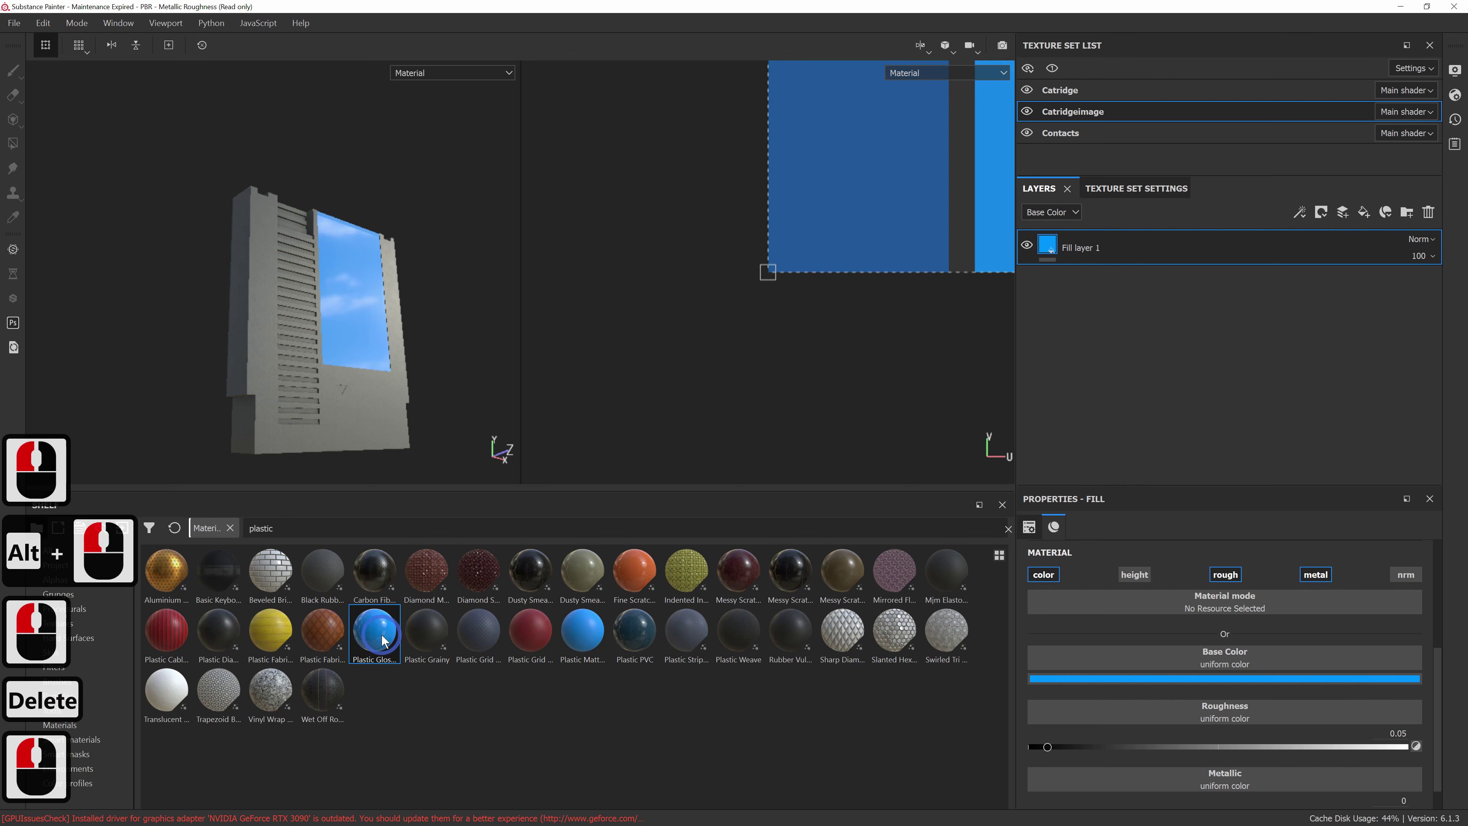
mouse_move(1049, 746)
mouse_down()
mouse_move(1213, 746)
mouse_move(1176, 749)
mouse_move(1202, 749)
mouse_move(1188, 753)
mouse_up()
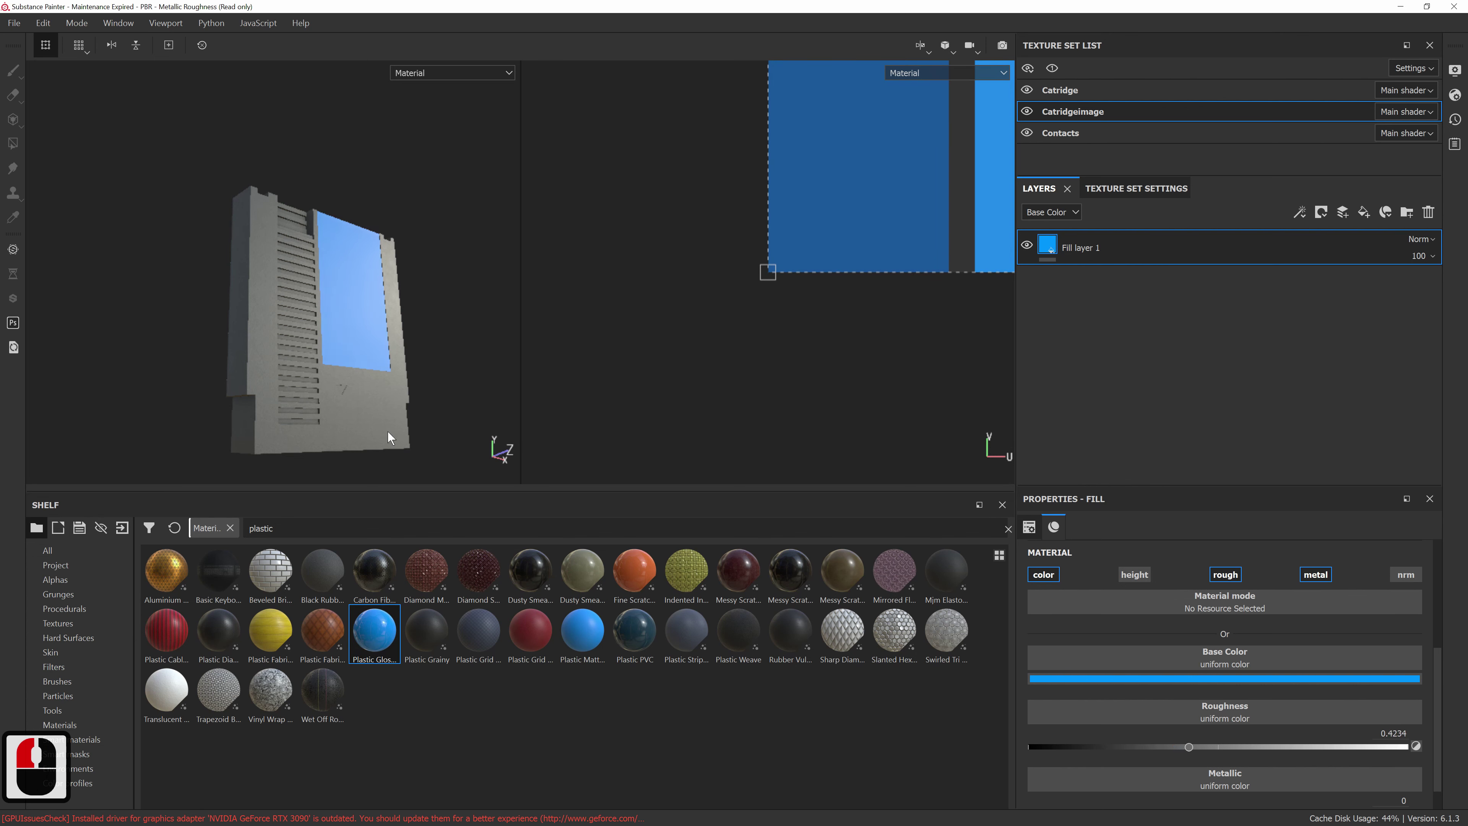
Export all texture sets as 8-bit PNG files with the PBR Metallic Roughness template to D:/GLB 2023/NES Catridge
key(alt+Tab)
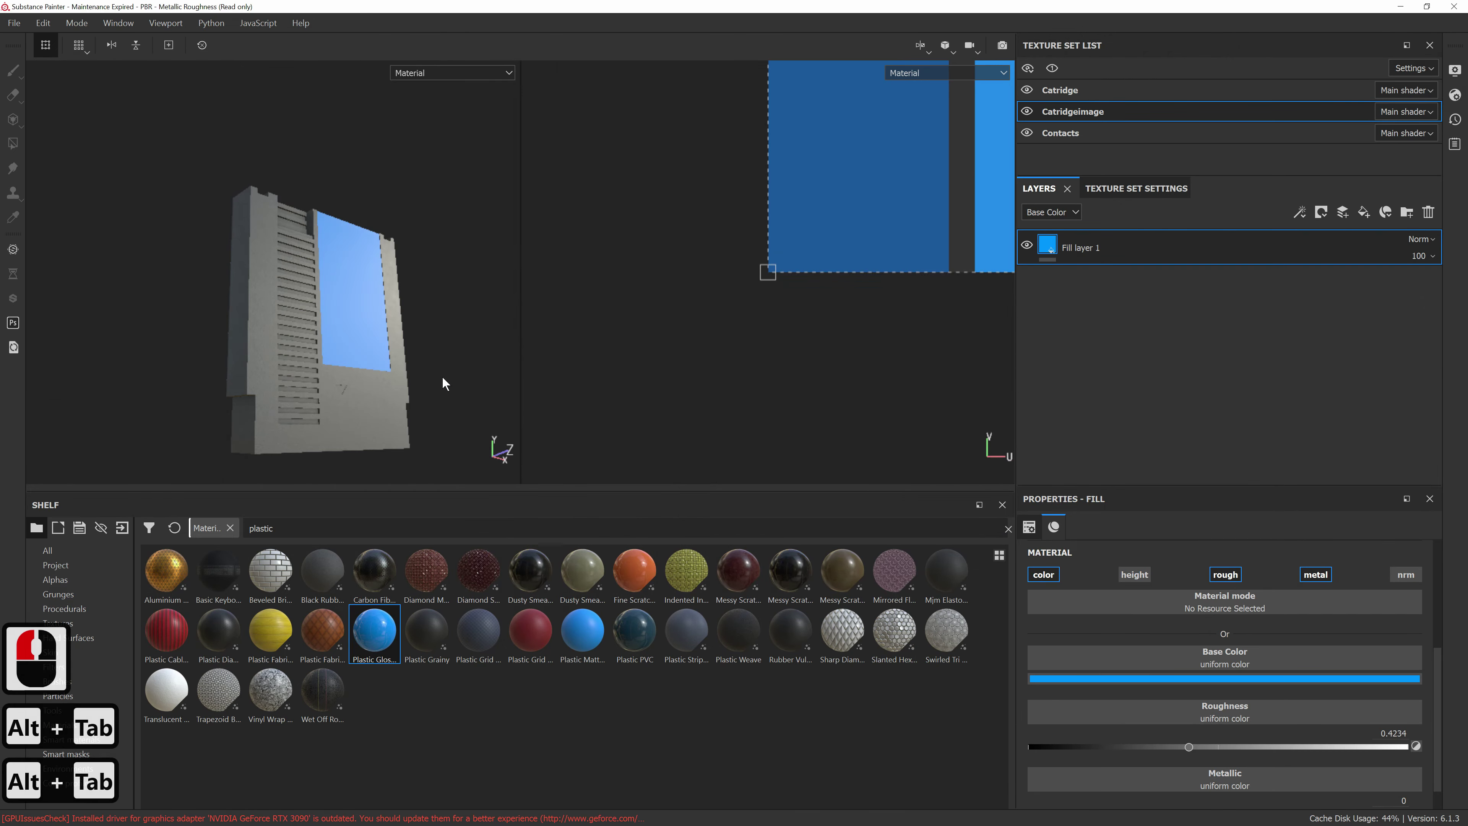
mouse_move(441, 376)
alt+mouse_down()
mouse_move(235, 393)
mouse_move(212, 418)
alt+mouse_up()
click(15, 24)
click(78, 315)
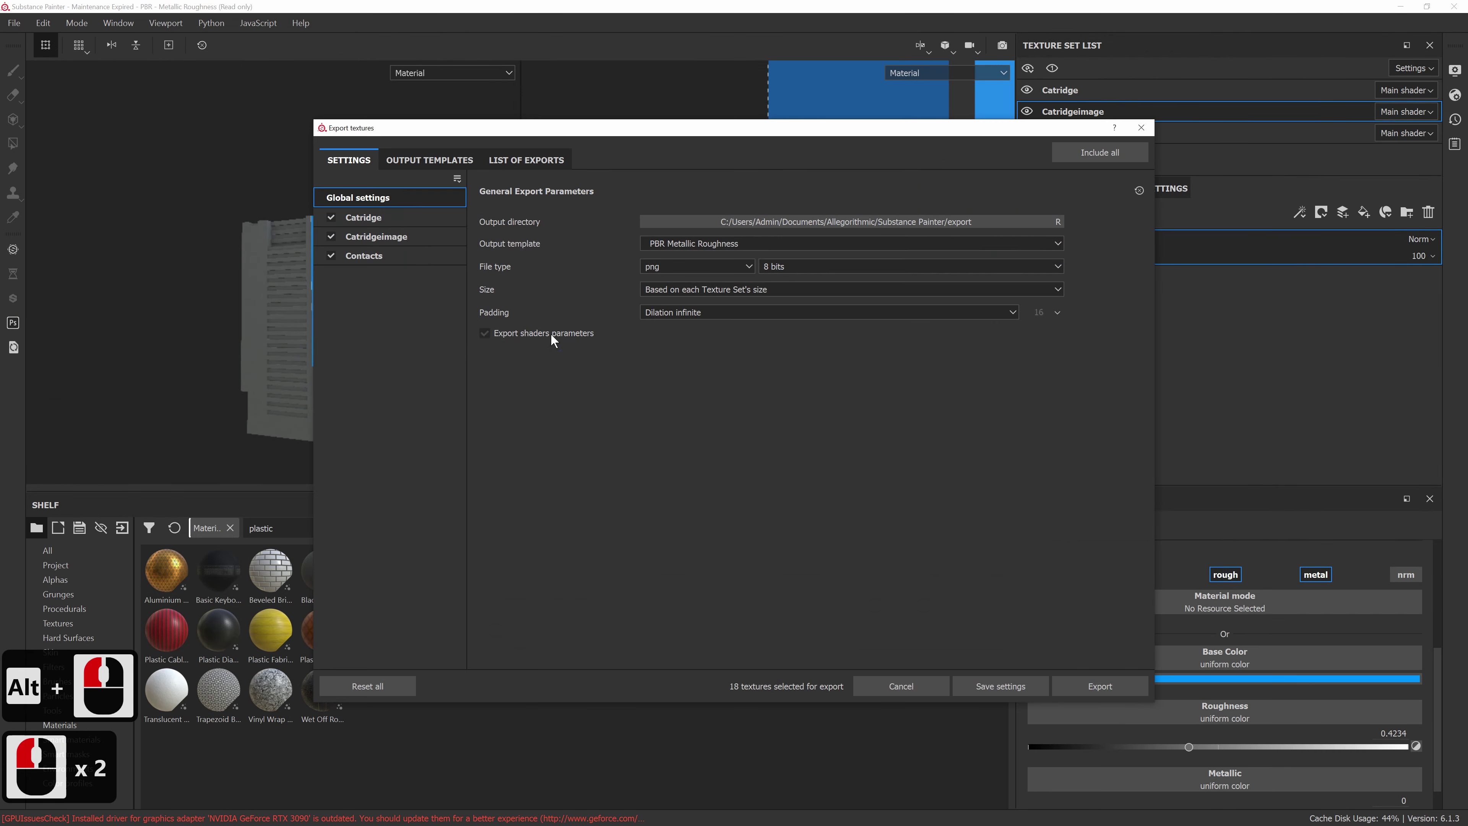
click(748, 225)
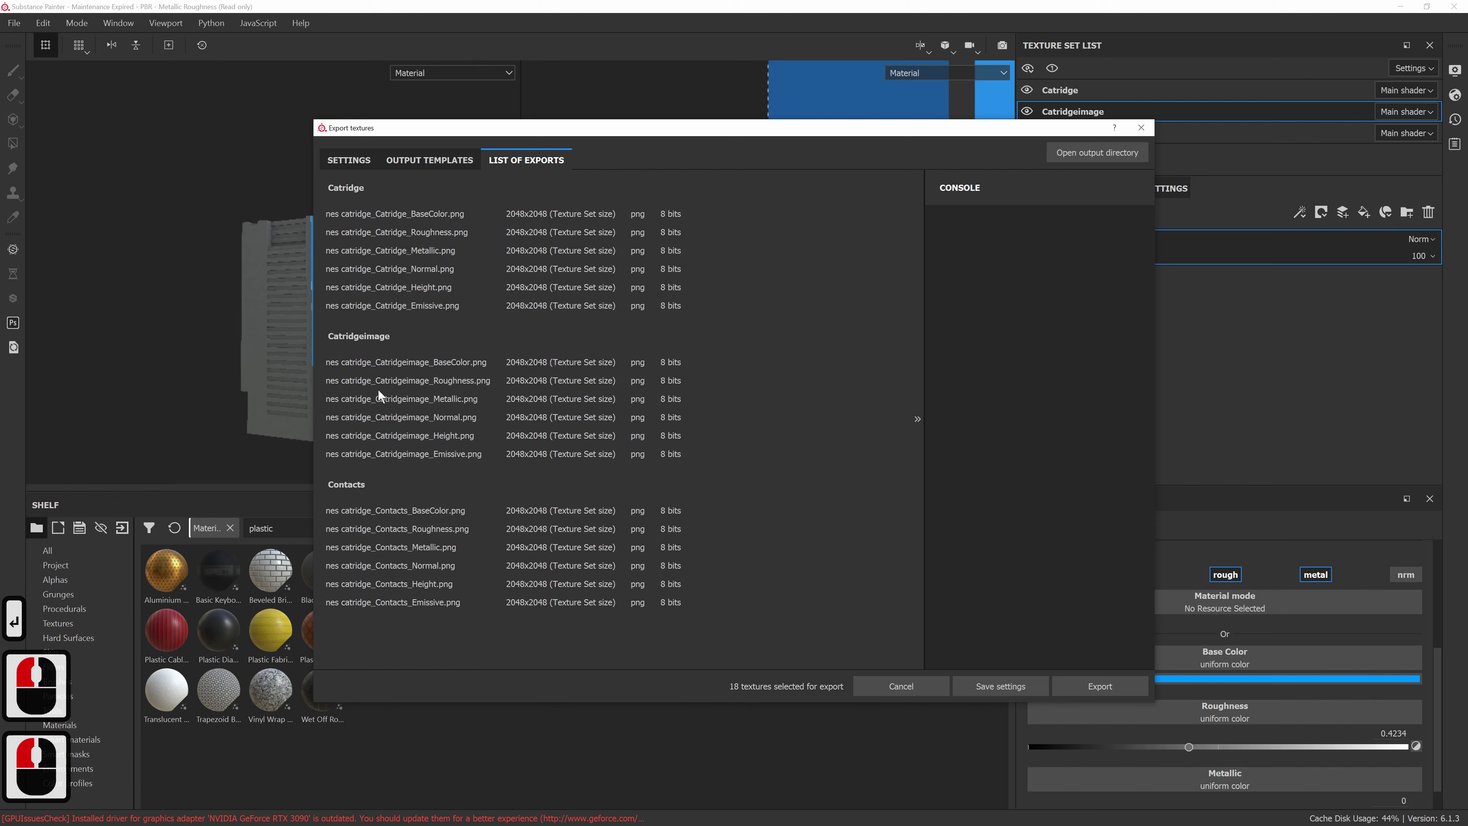
click(429, 159)
click(357, 165)
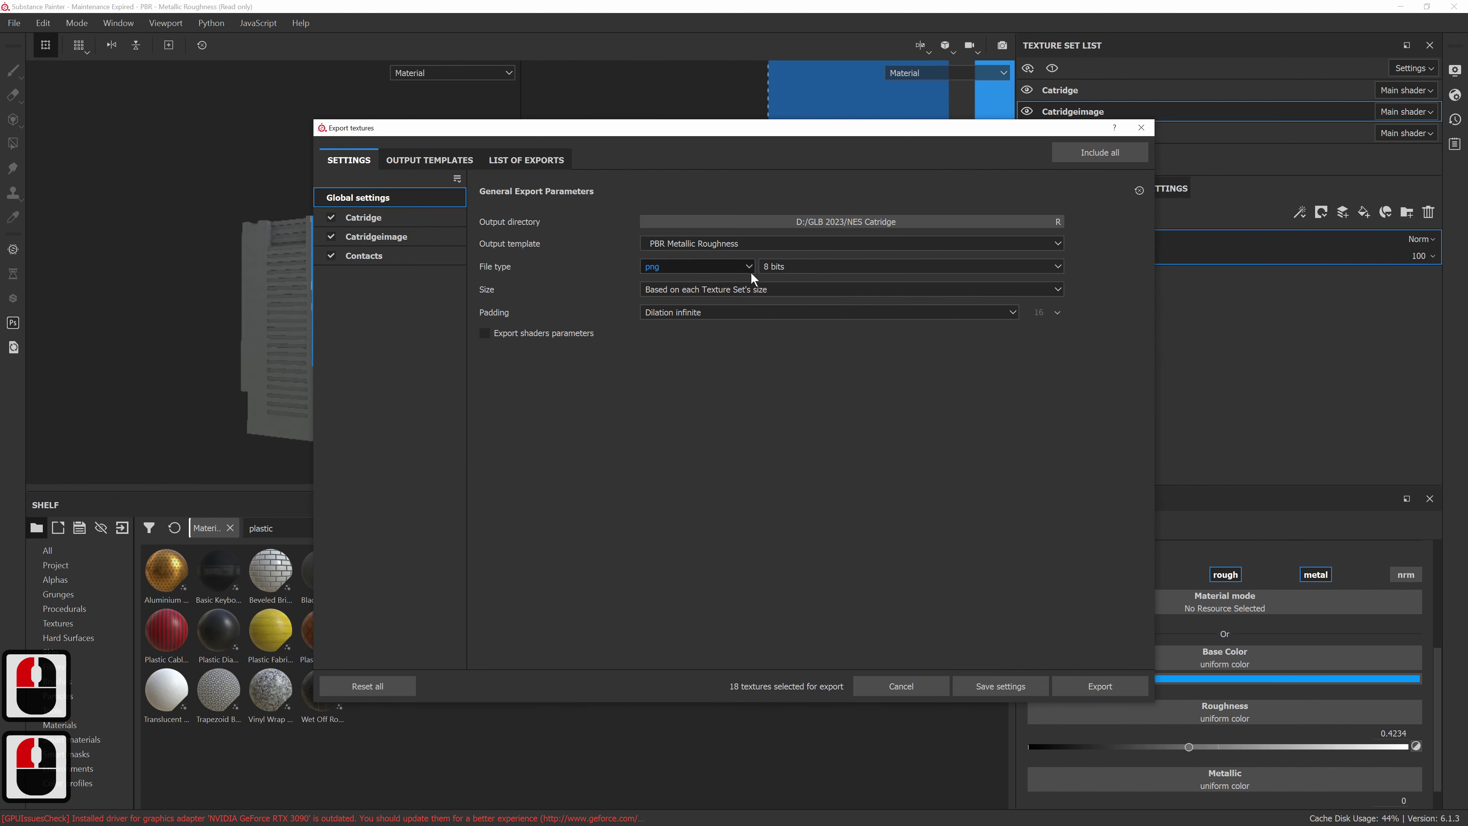
click(1110, 681)
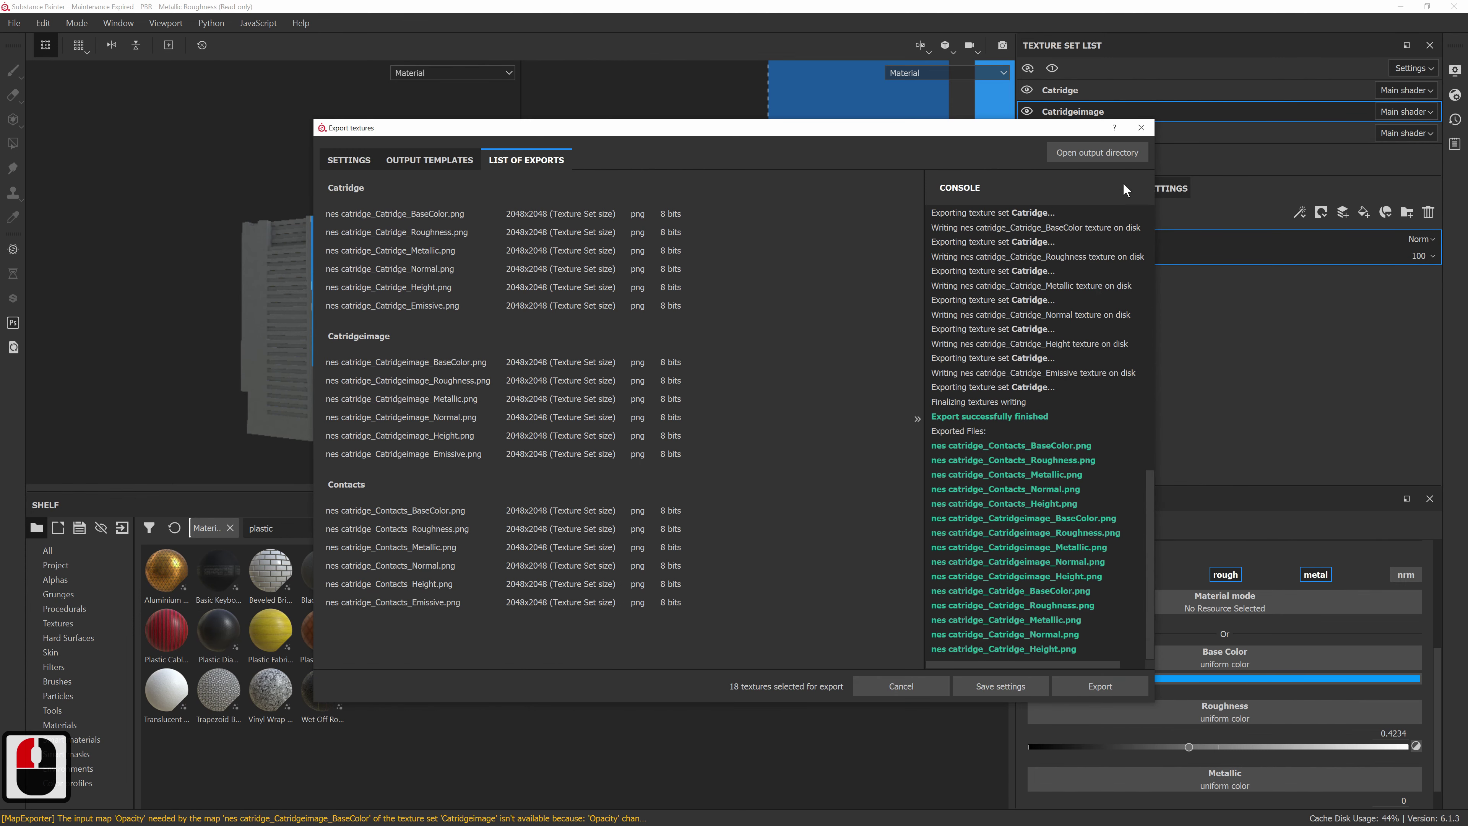
click(1141, 128)
Switch to Blender and bring the cartridge's label side into view
key(alt+Tab)
alt+middle_drag(679, 308, 740, 351)
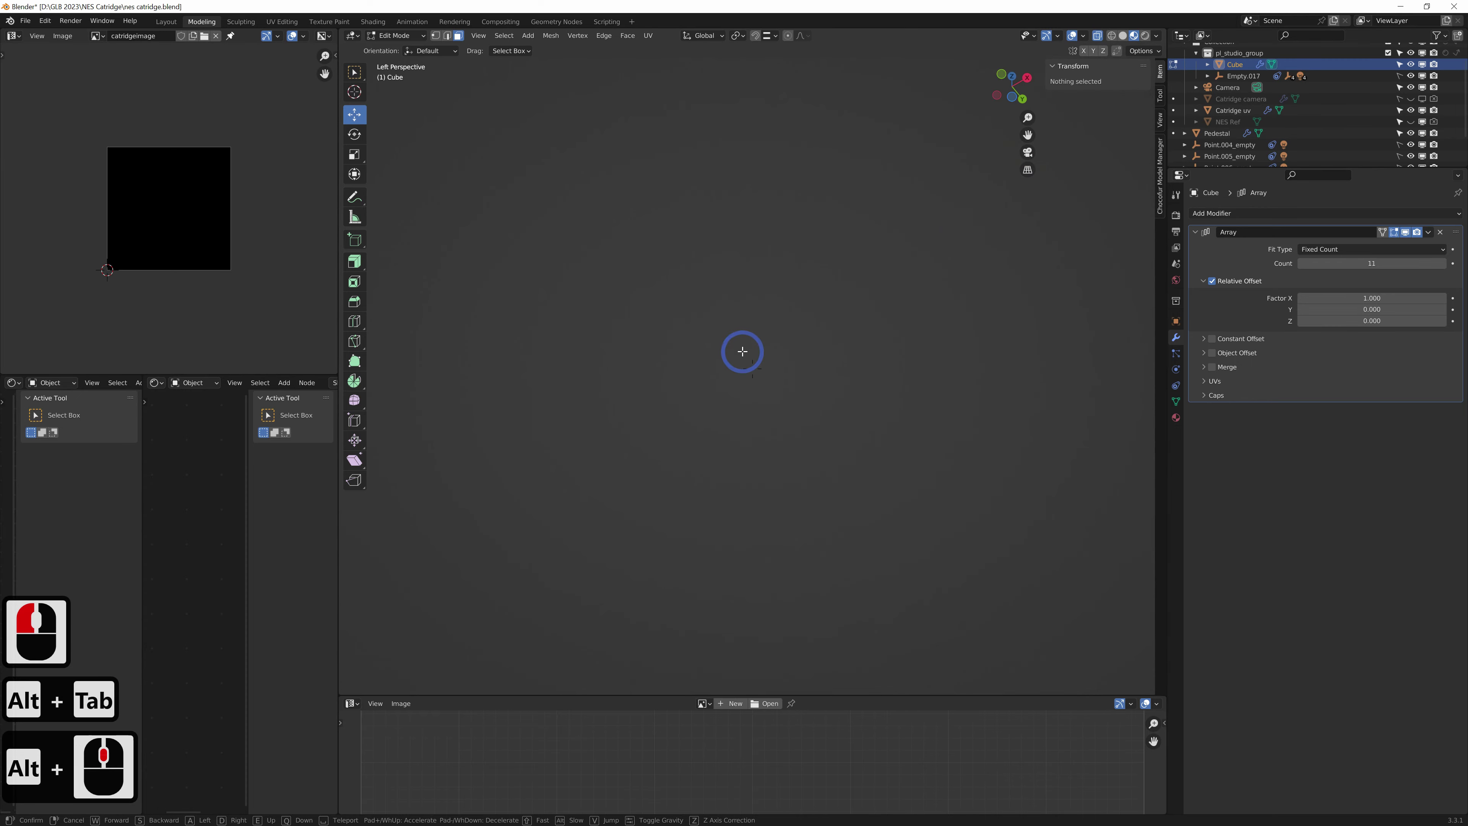
right_click(741, 350)
key(shift+grave)
key(s)
key(w)
key(s)
key(s)
key(s)
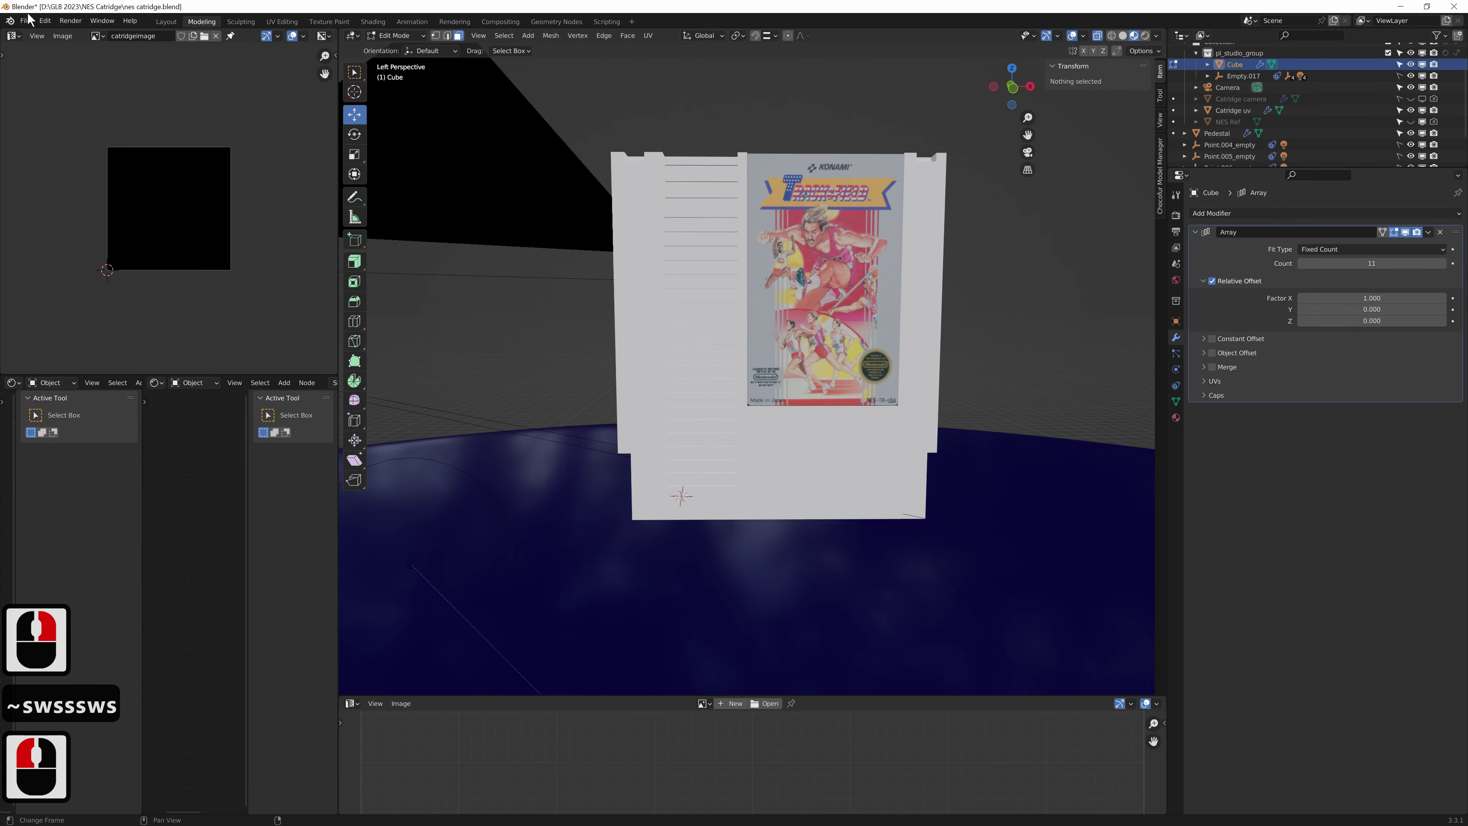
Search the add-on preferences for "wrang" and enable the Node Wrangler add-on
click(45, 20)
click(58, 219)
click(328, 57)
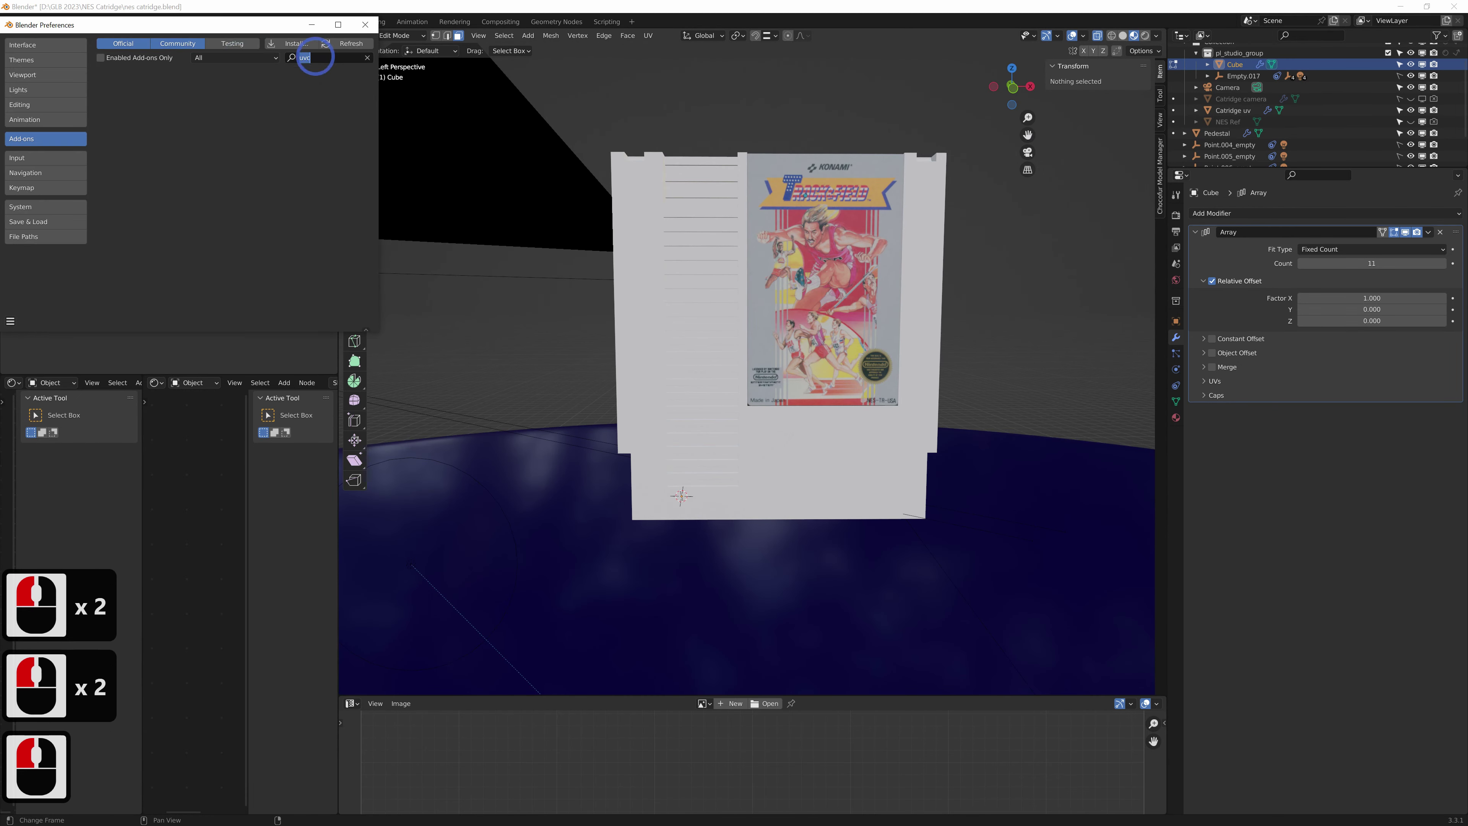
text(wrang)
click(143, 78)
click(365, 25)
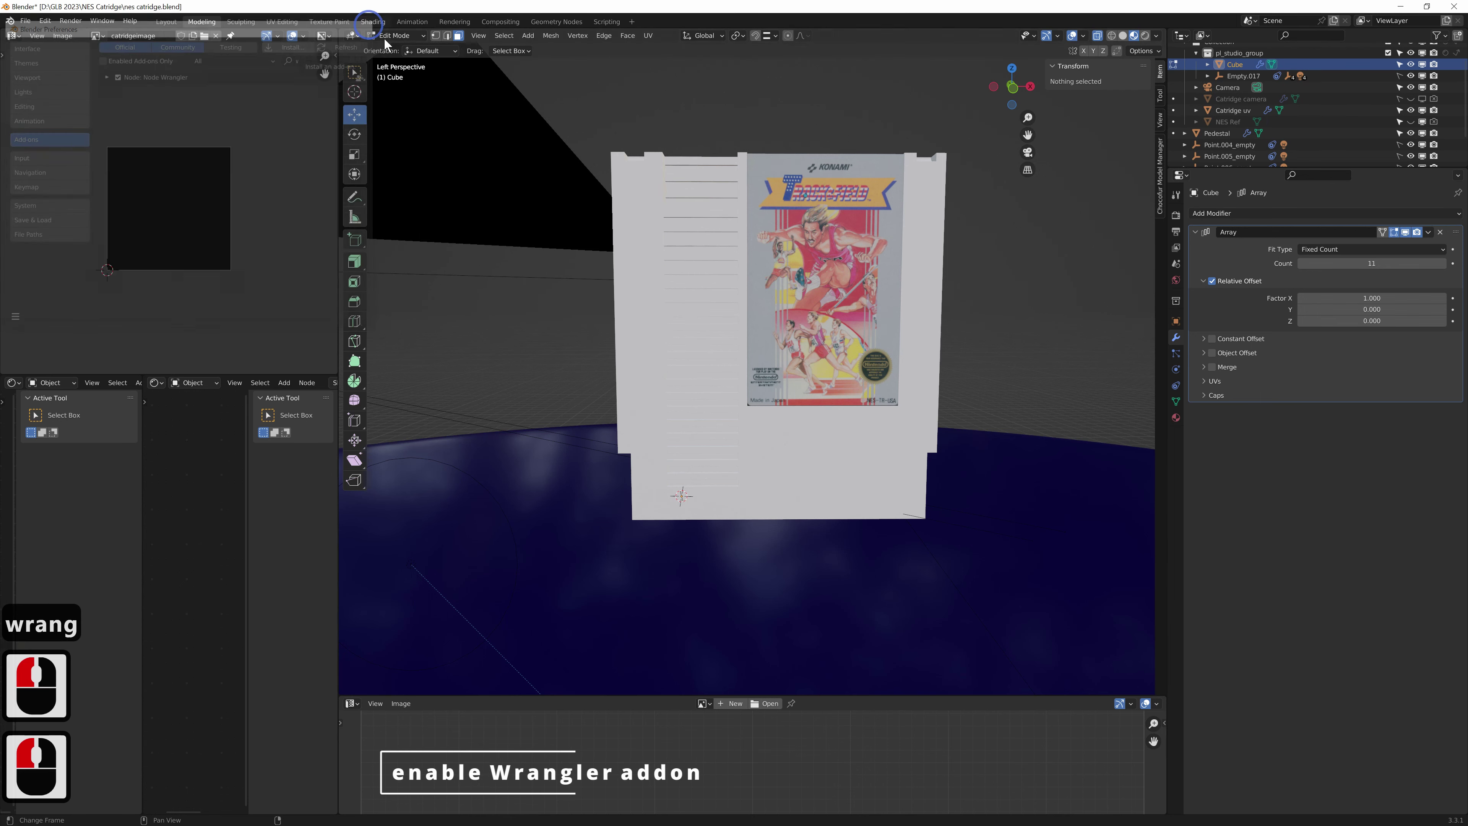
click(1175, 418)
click(1295, 277)
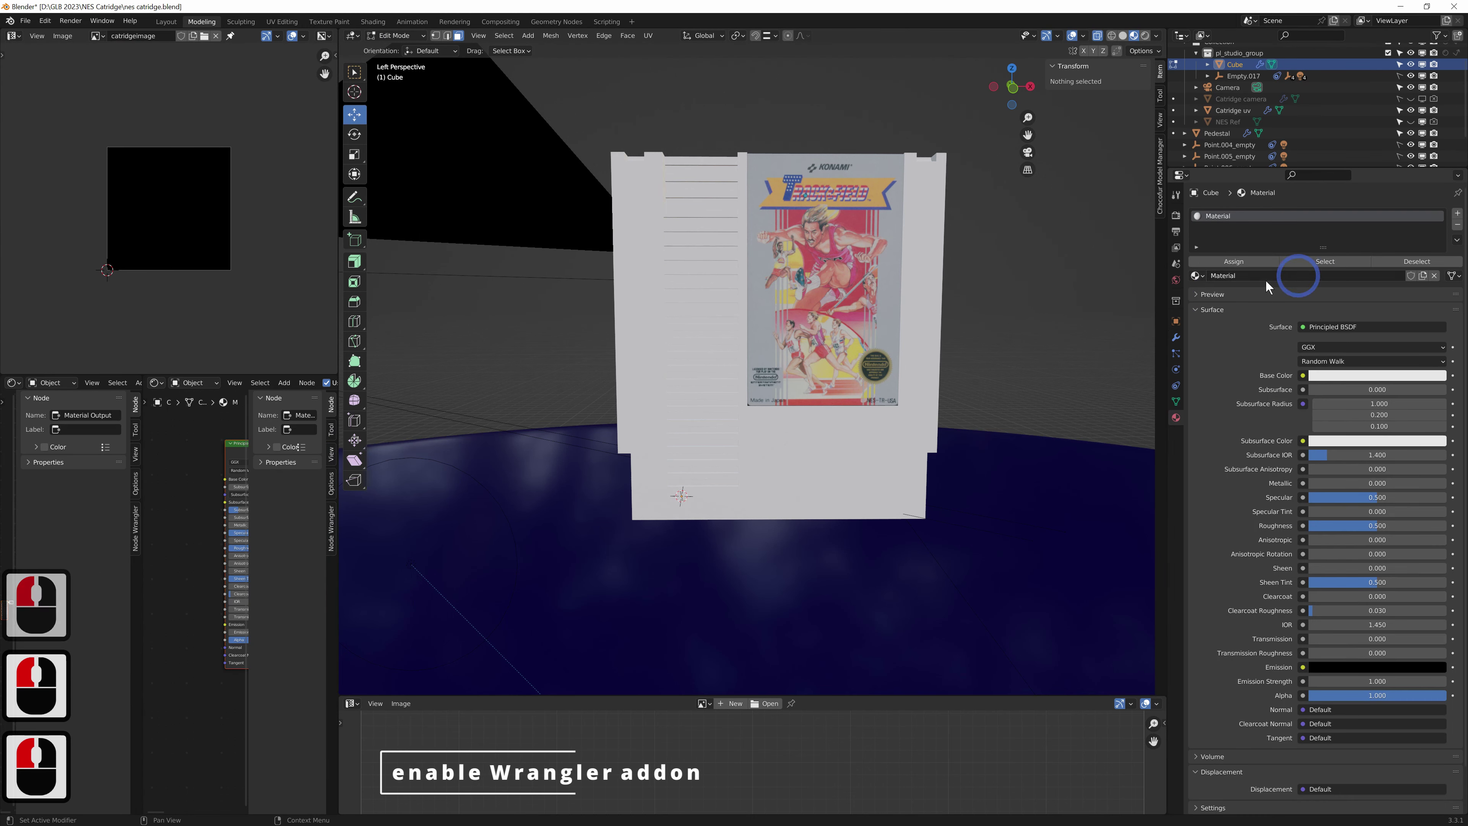
key(ctrl+z)
Load the Contacts base color, height, metallic, normal and roughness textures into the cartridge's Contacts material with a Principled texture setup
key(Tab)
right_click(880, 452)
click(1199, 239)
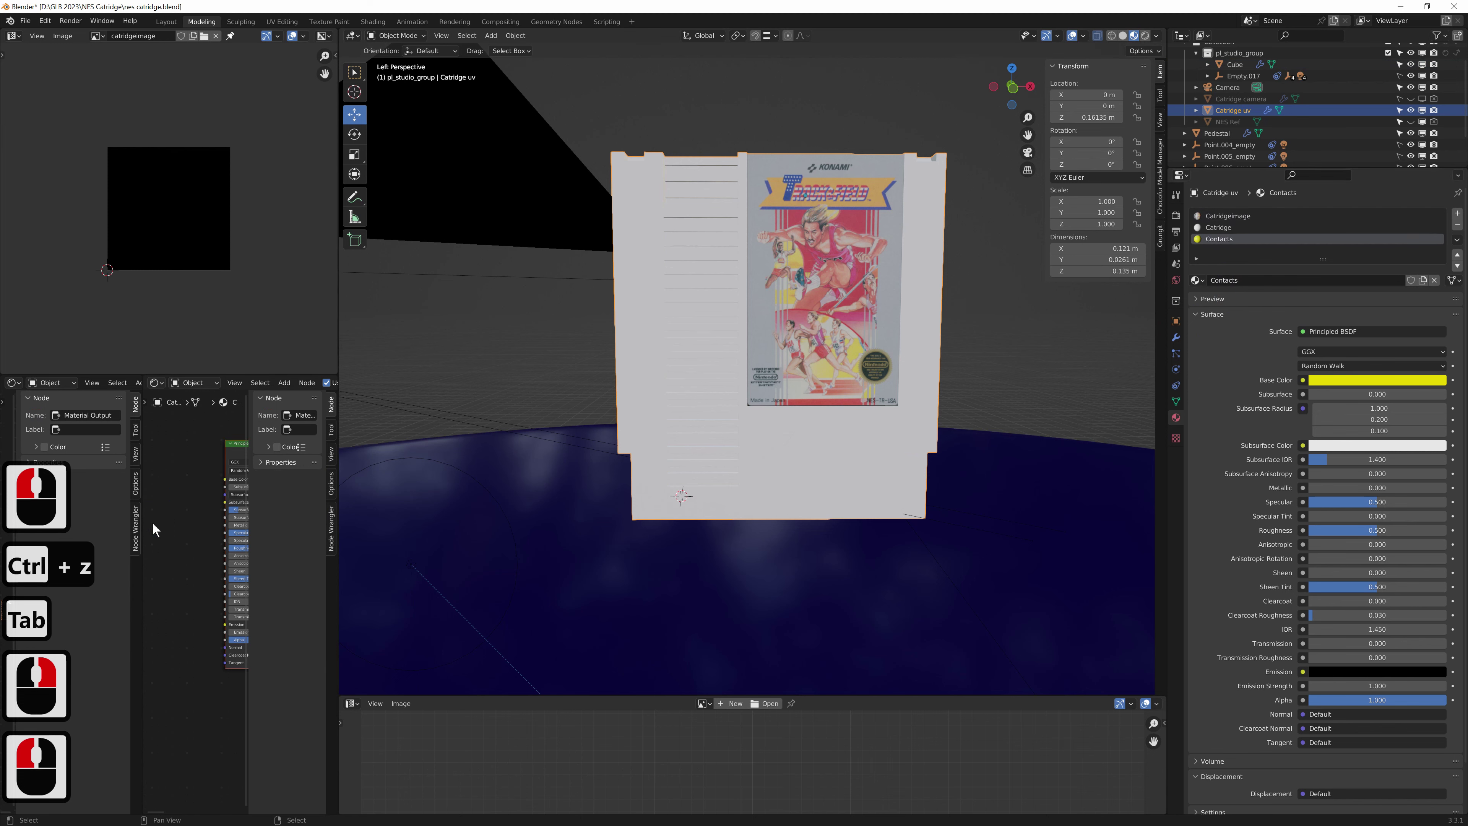
click(236, 446)
click(236, 445)
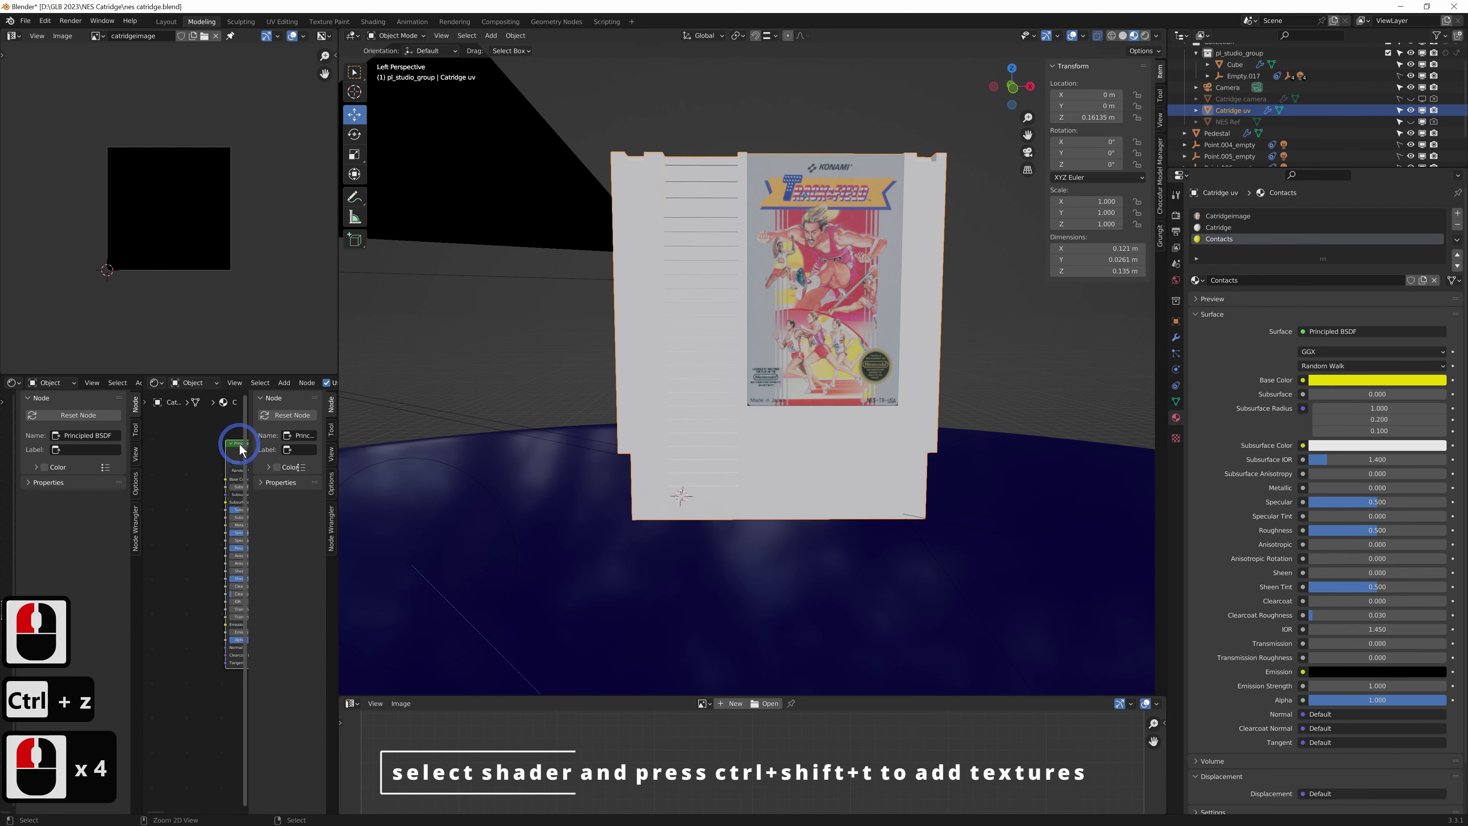
key(ctrl+shift+t)
click(687, 509)
scroll(698, 525, down, 2)
shift+click(824, 546)
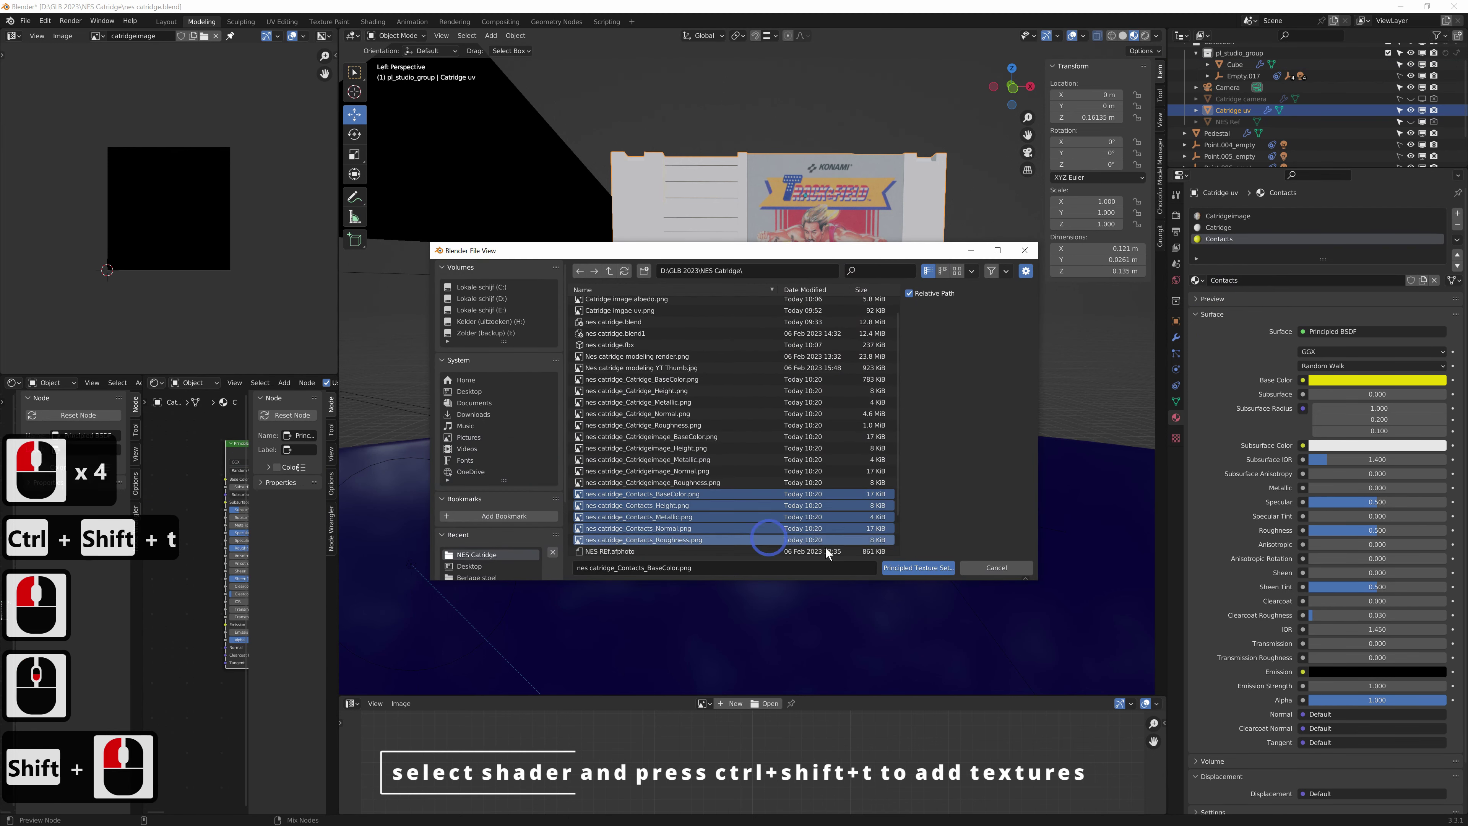
click(936, 568)
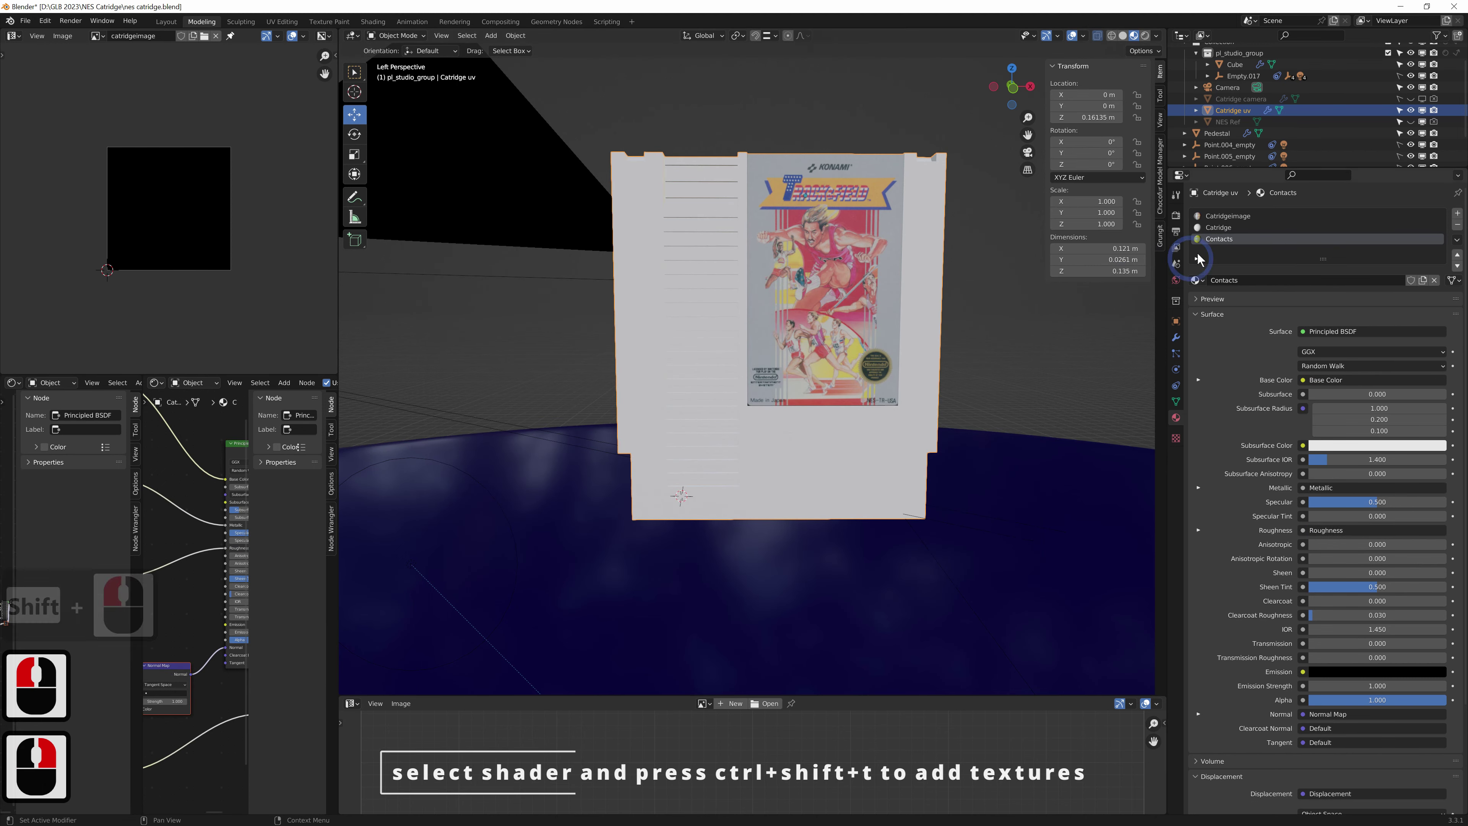
Load the Catridge base color, height, metallic, normal and roughness textures into the Catridge material with a Principled texture setup
click(1218, 227)
click(241, 444)
key(ctrl+shift+t)
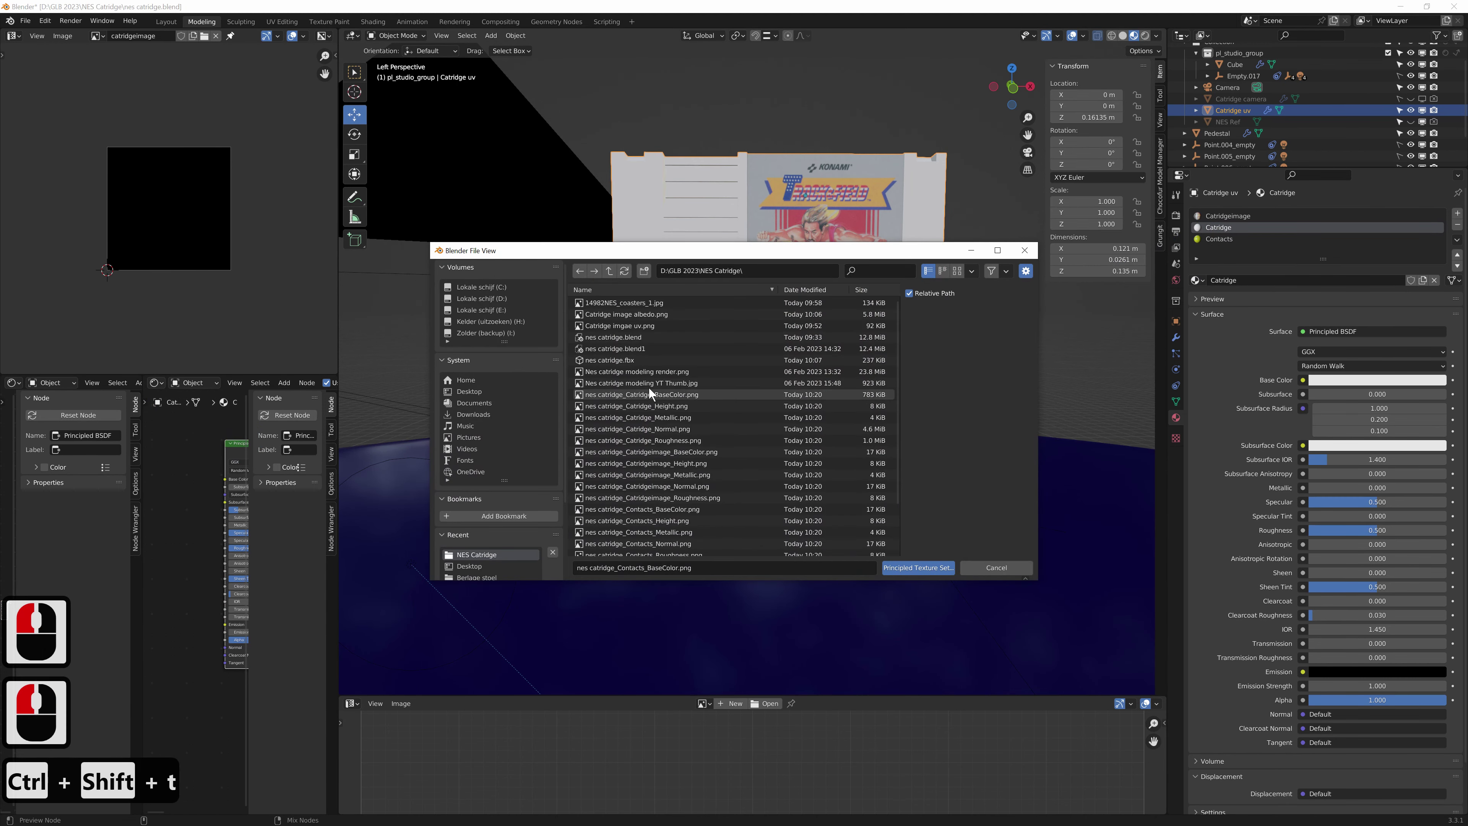
click(671, 395)
shift+click(687, 441)
click(910, 566)
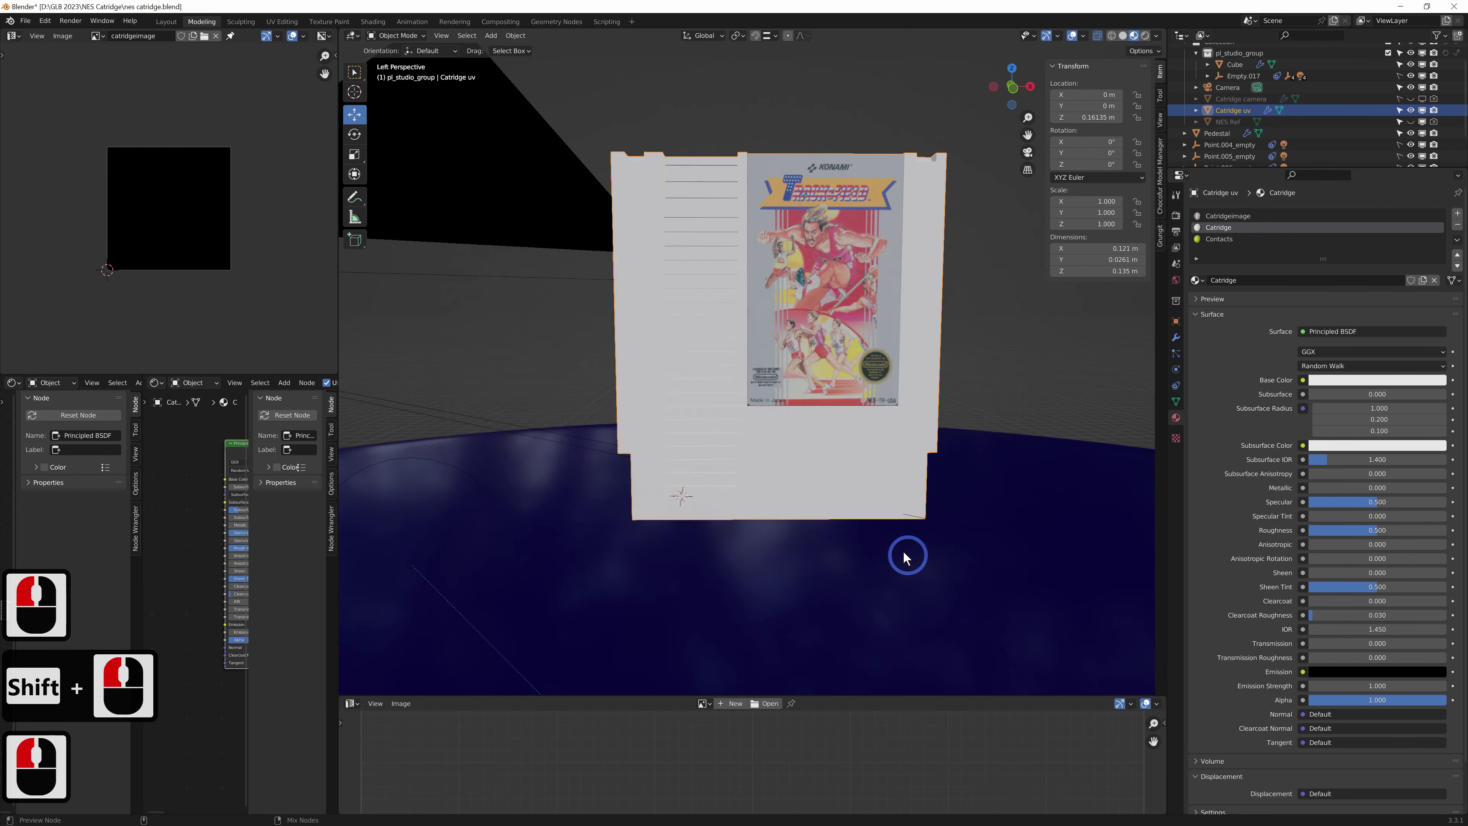
Load only the Catridgeimage metallic, normal and roughness textures into the Catridgeimage material with a Principled texture setup
click(1219, 216)
click(233, 446)
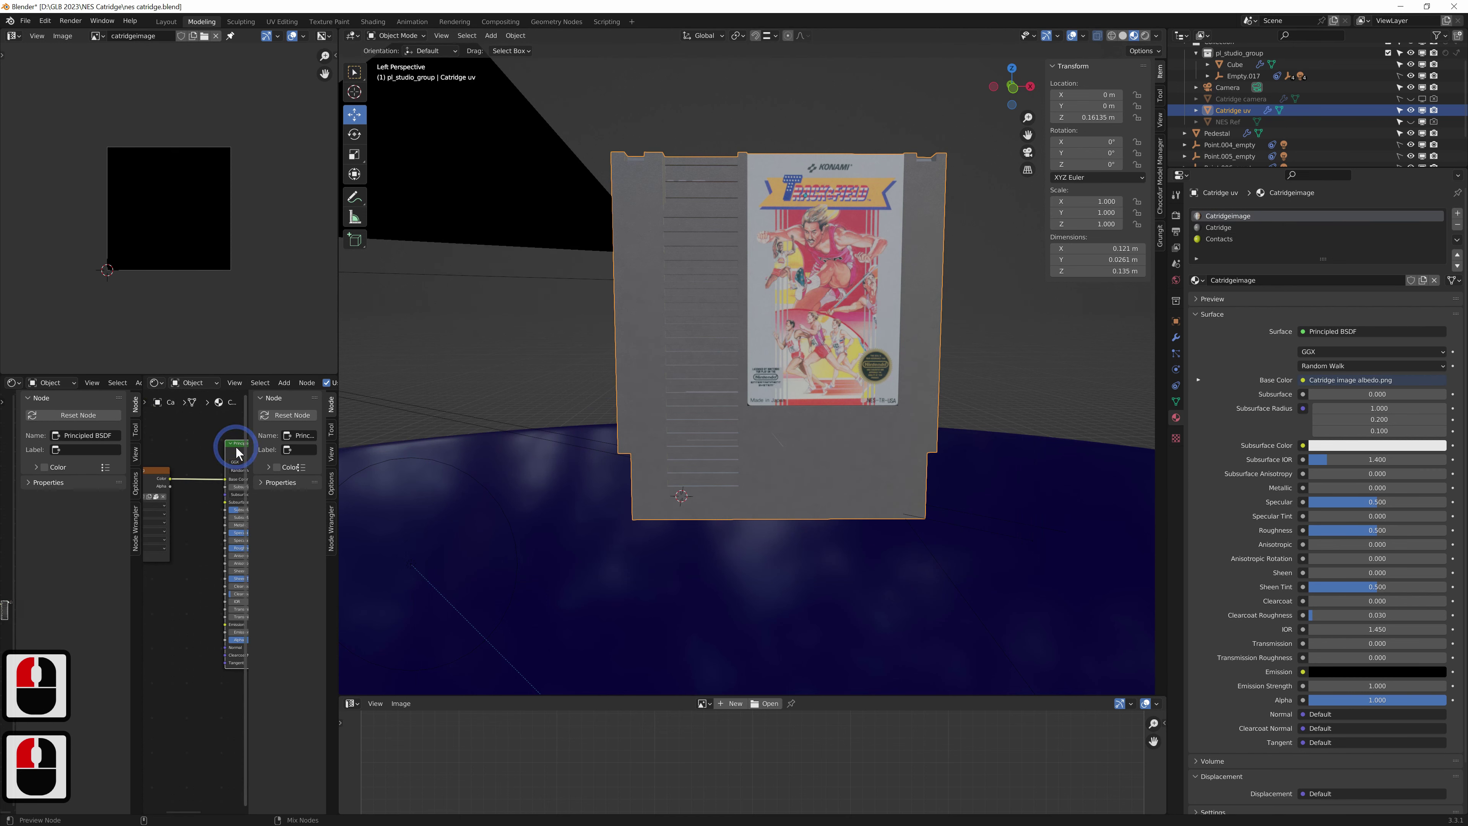
key(ctrl+shift+t)
scroll(711, 459, down, 2)
click(707, 467)
ctrl+click(699, 456)
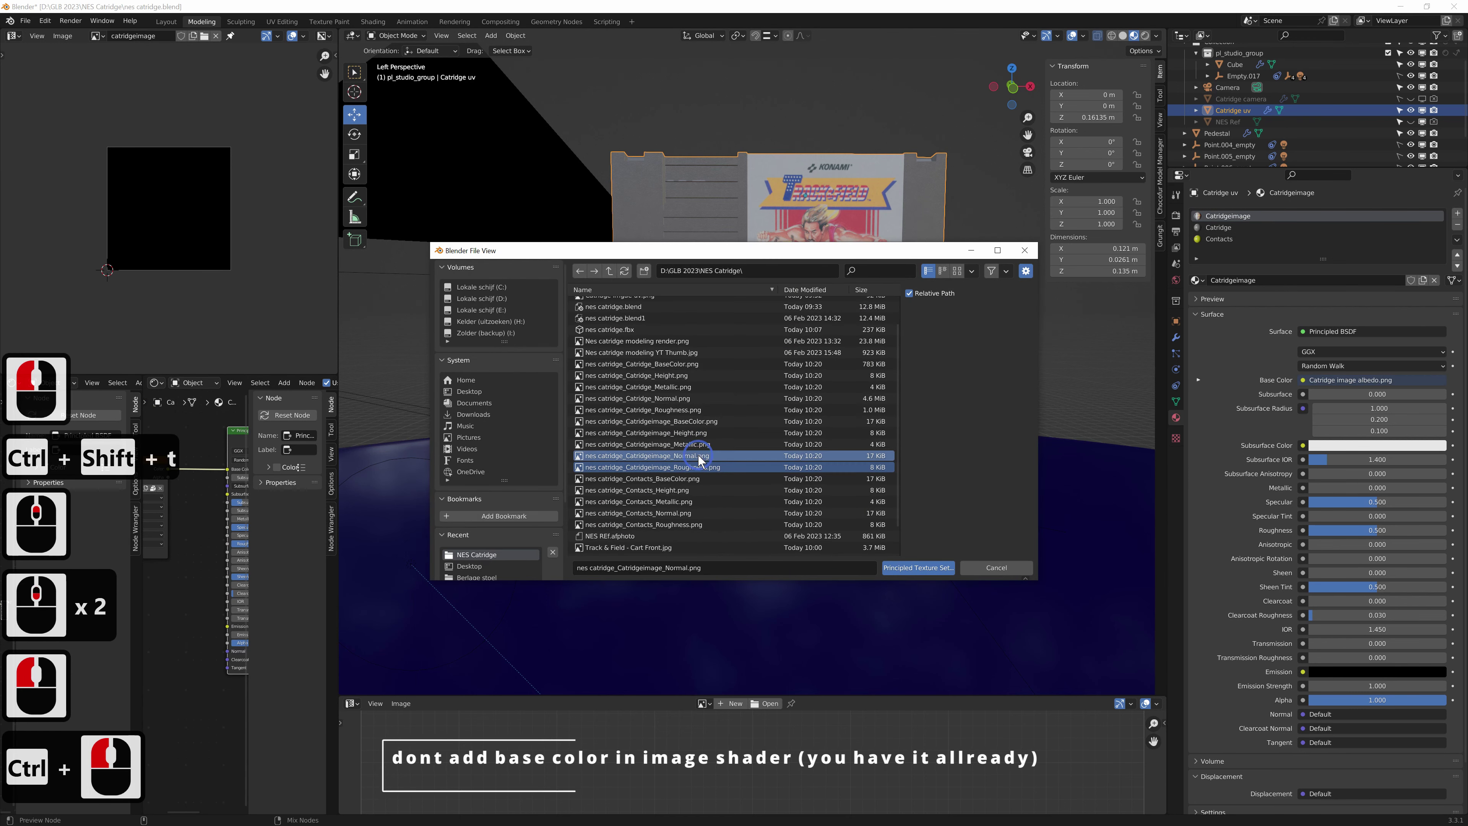
ctrl+click(702, 445)
ctrl+click(703, 434)
ctrl+click(704, 435)
click(922, 567)
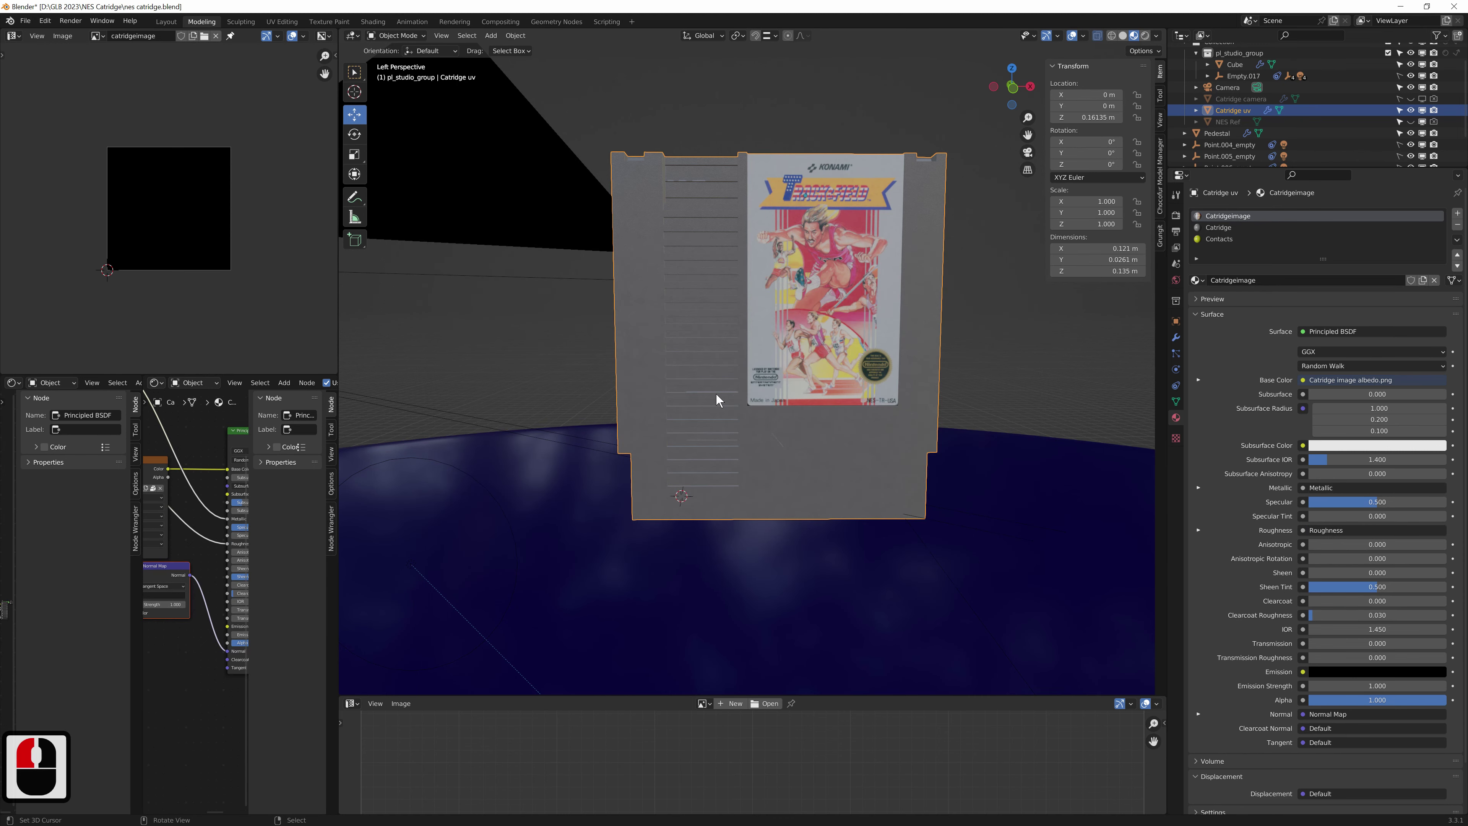
Examine the textured cartridge from the front and at an angle
key(shift+grave)
key(s)
key(s)
key(s)
key(s)
key(s)
key(s)
key(s)
key(s)
key(s)
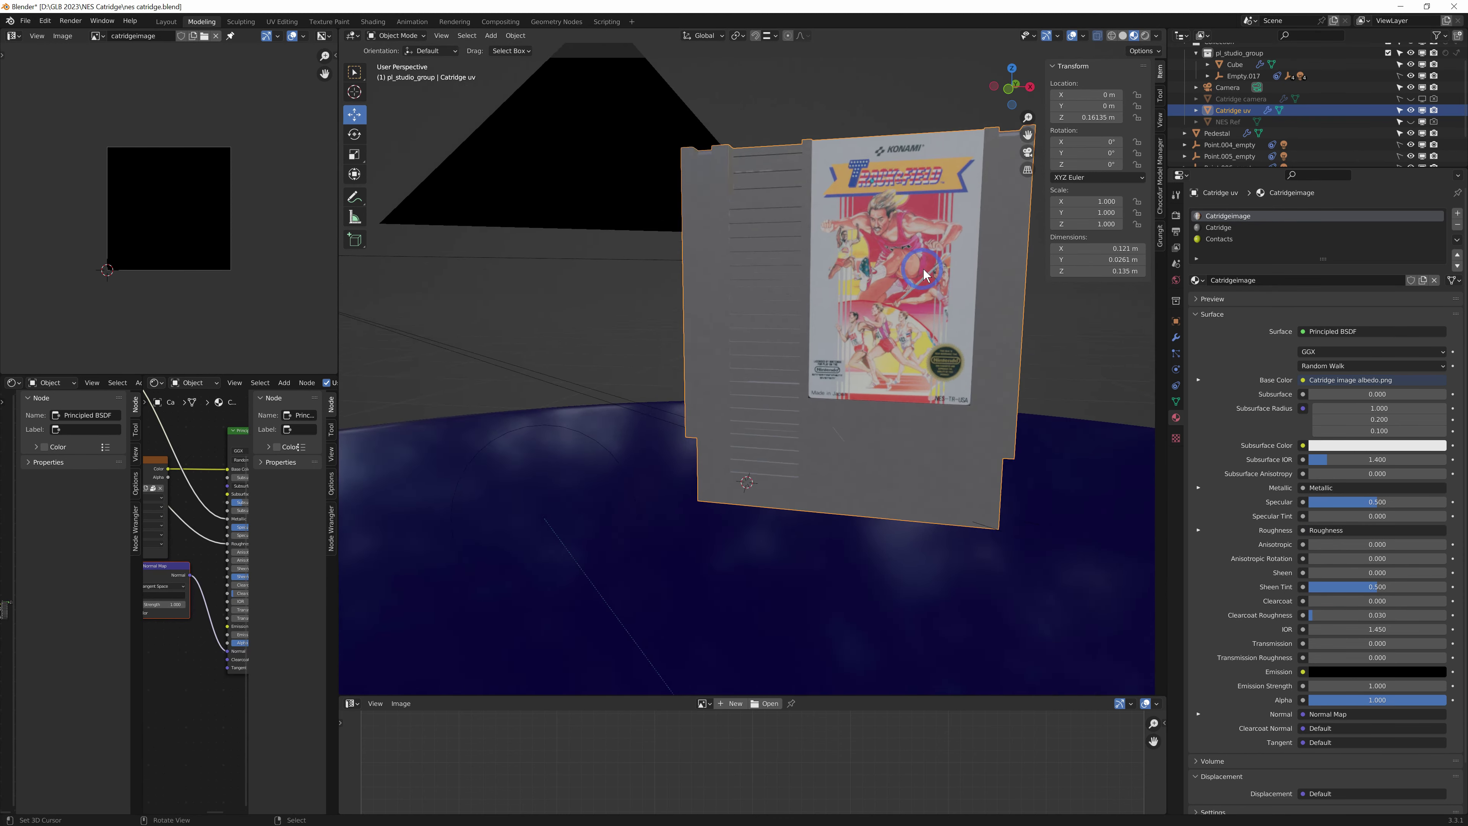
key(s)
key(s)
key(s)
key(w)
Move the cartridge along the Z axis
click(816, 207)
key(g)
key(z)
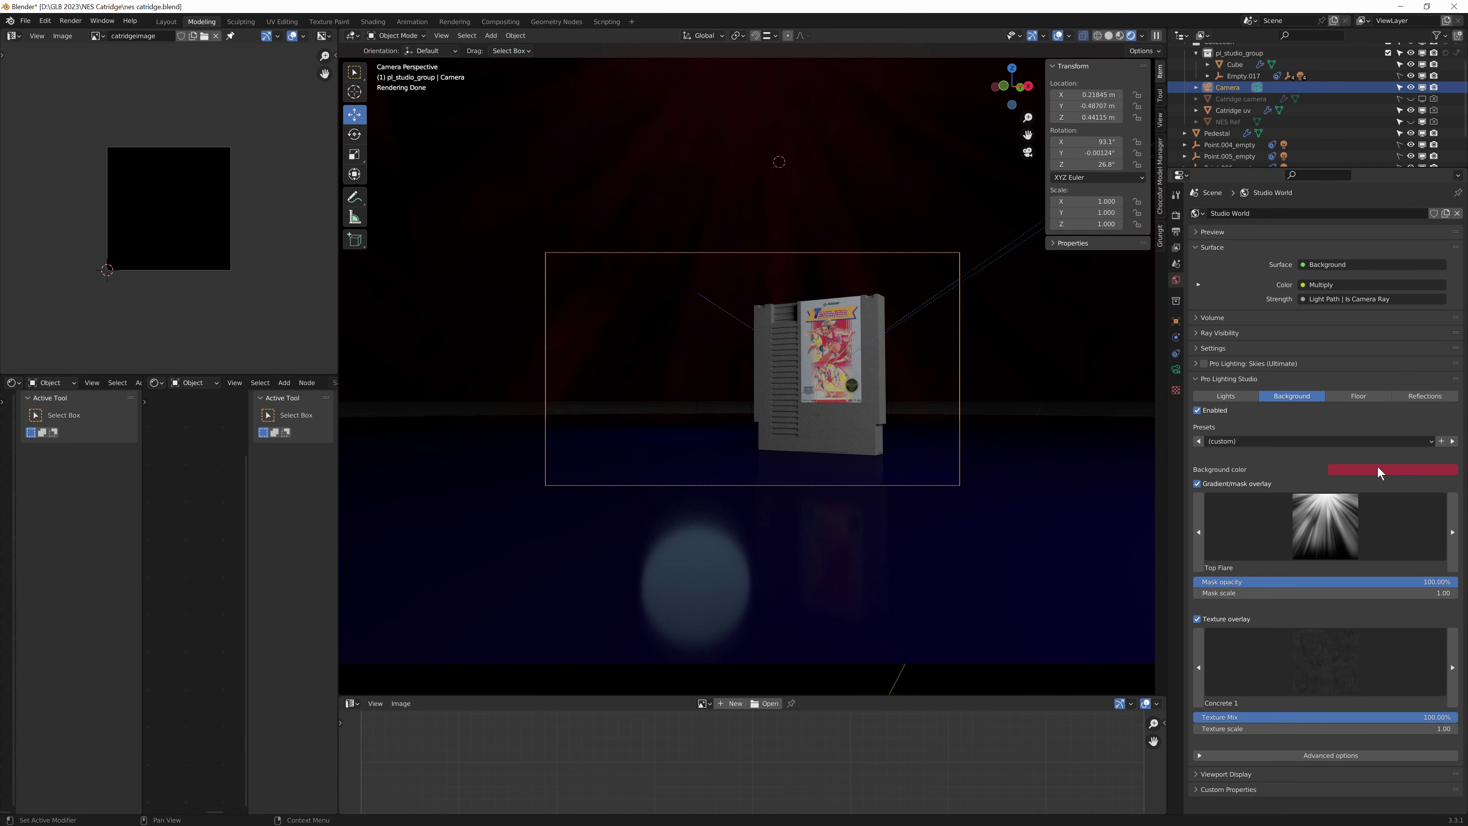
Try a different studio background color and undo the color changes
click(1378, 465)
drag(1410, 384, 1432, 338)
right_click(1427, 341)
click(1329, 388)
key(ctrl+z)
key(ctrl+z)
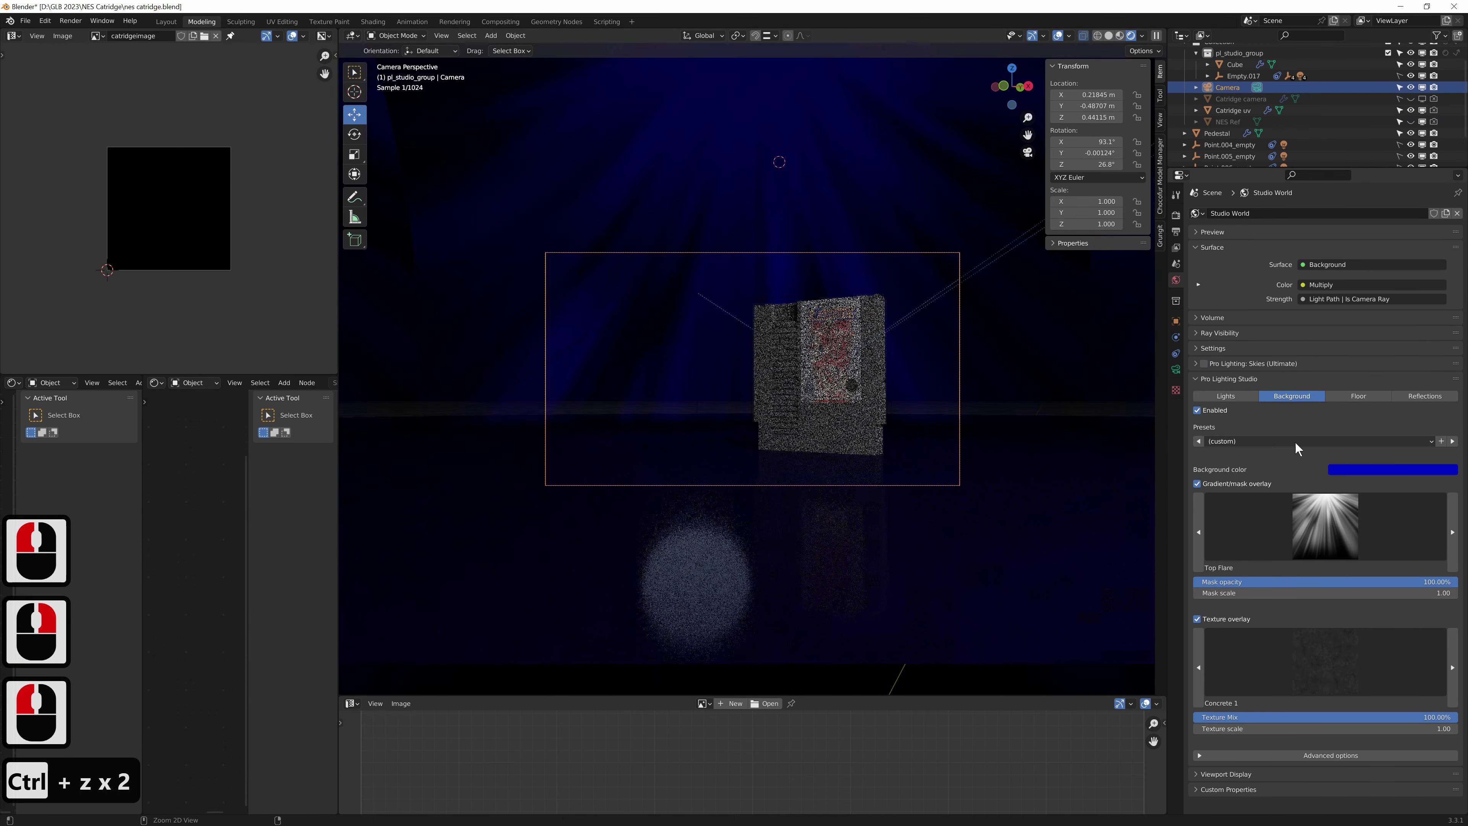
Set the studio background color to red with hue 0.999, saturation 1.000 and value 0.545
click(1369, 469)
drag(1415, 390, 1399, 400)
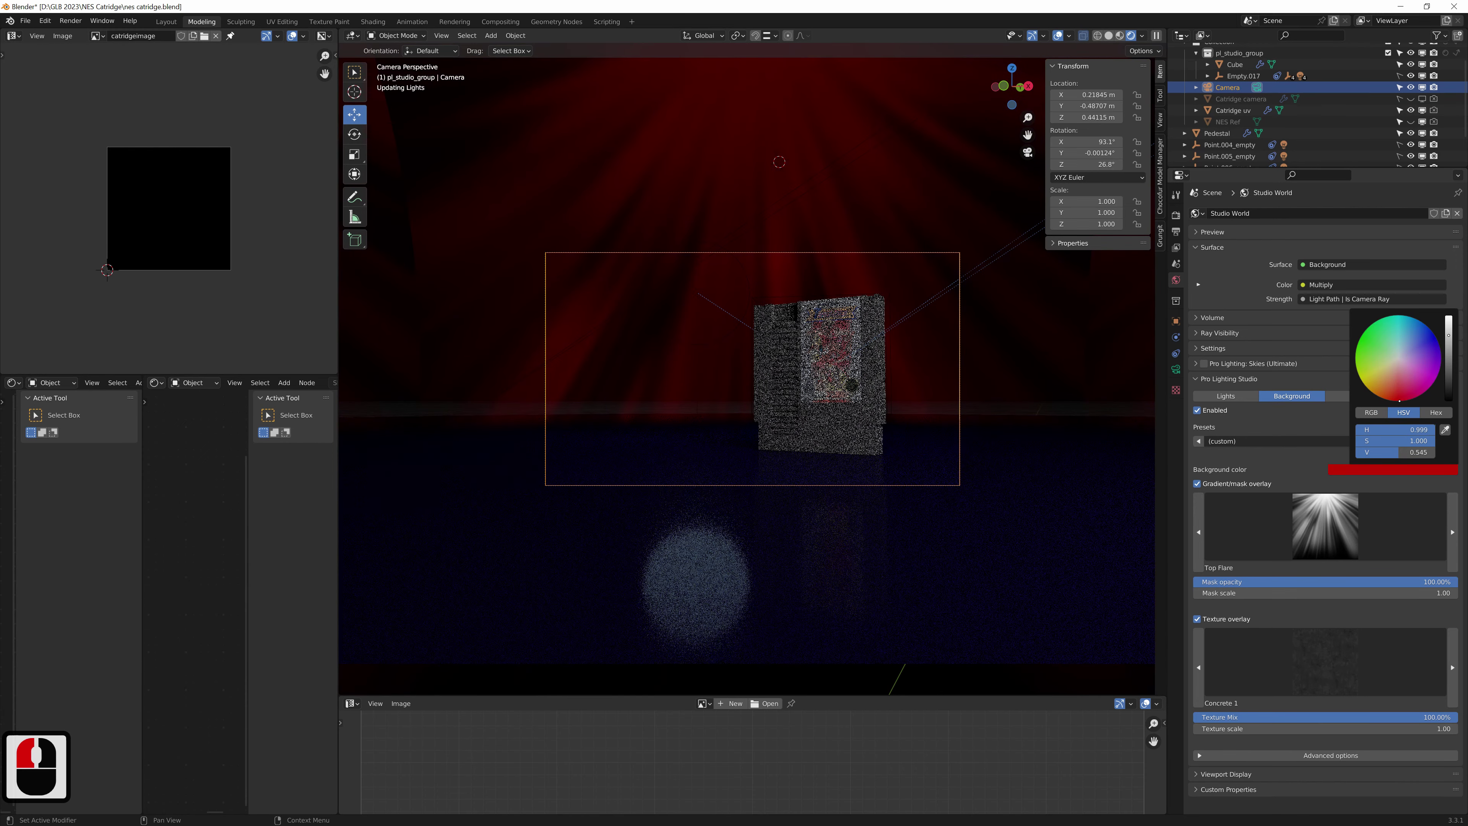
click(1013, 524)
Try a gold floor color sampled from the label and replace it with red at hue 1.000, saturation 1.000 and value 0.485
click(1358, 395)
click(1394, 475)
click(1445, 436)
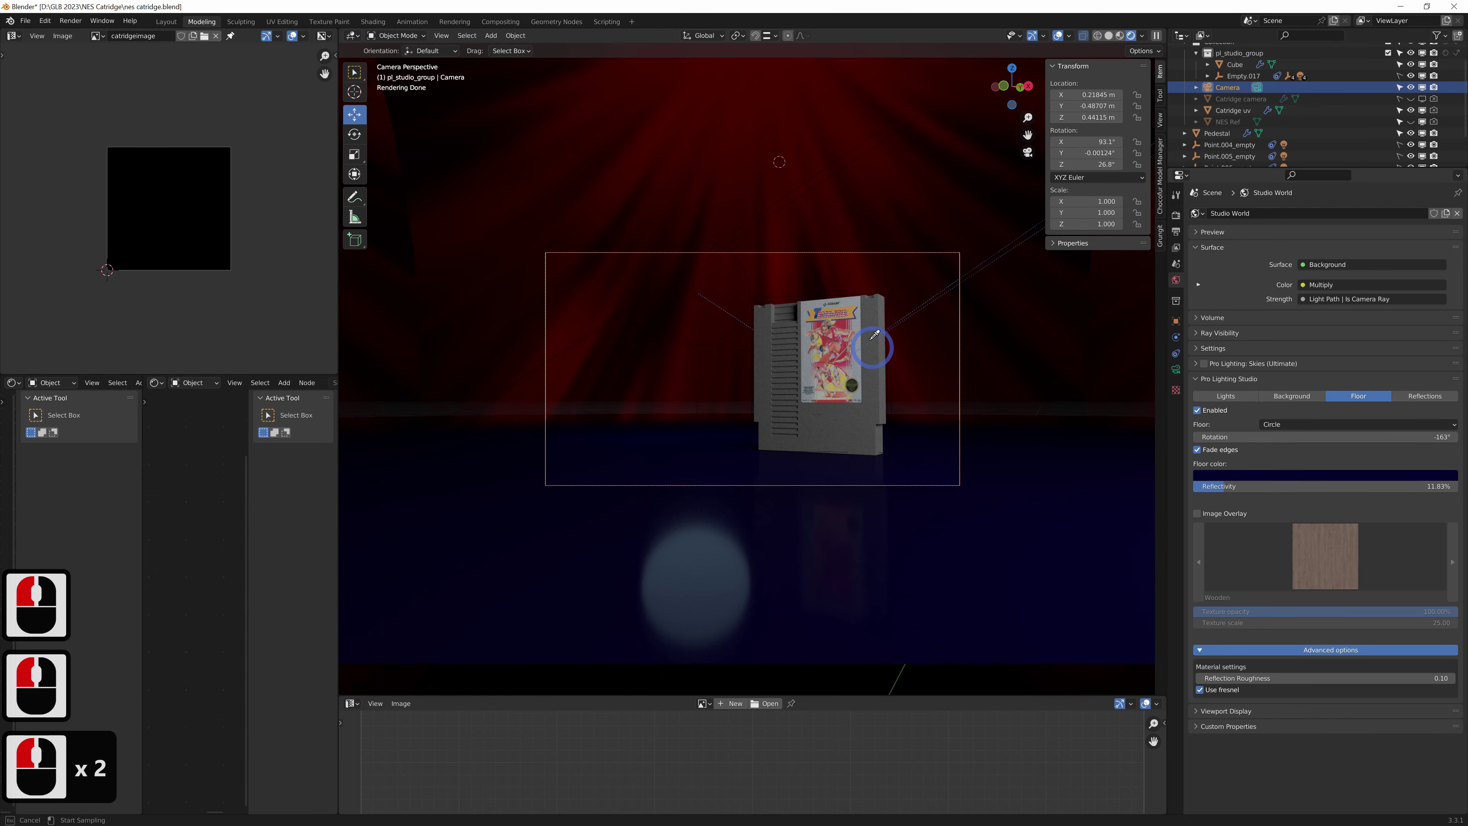
click(873, 335)
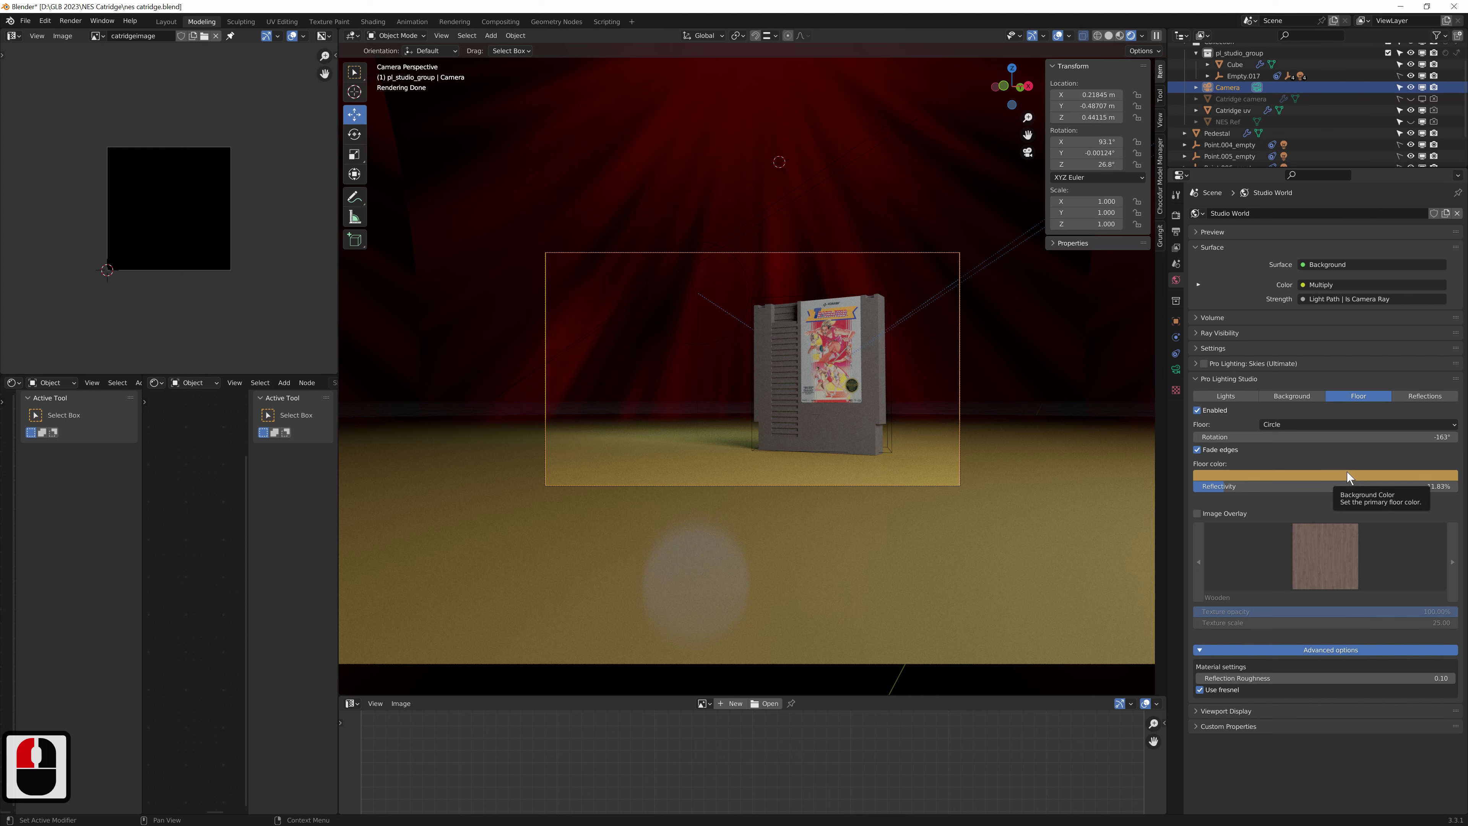
click(1348, 474)
click(1401, 407)
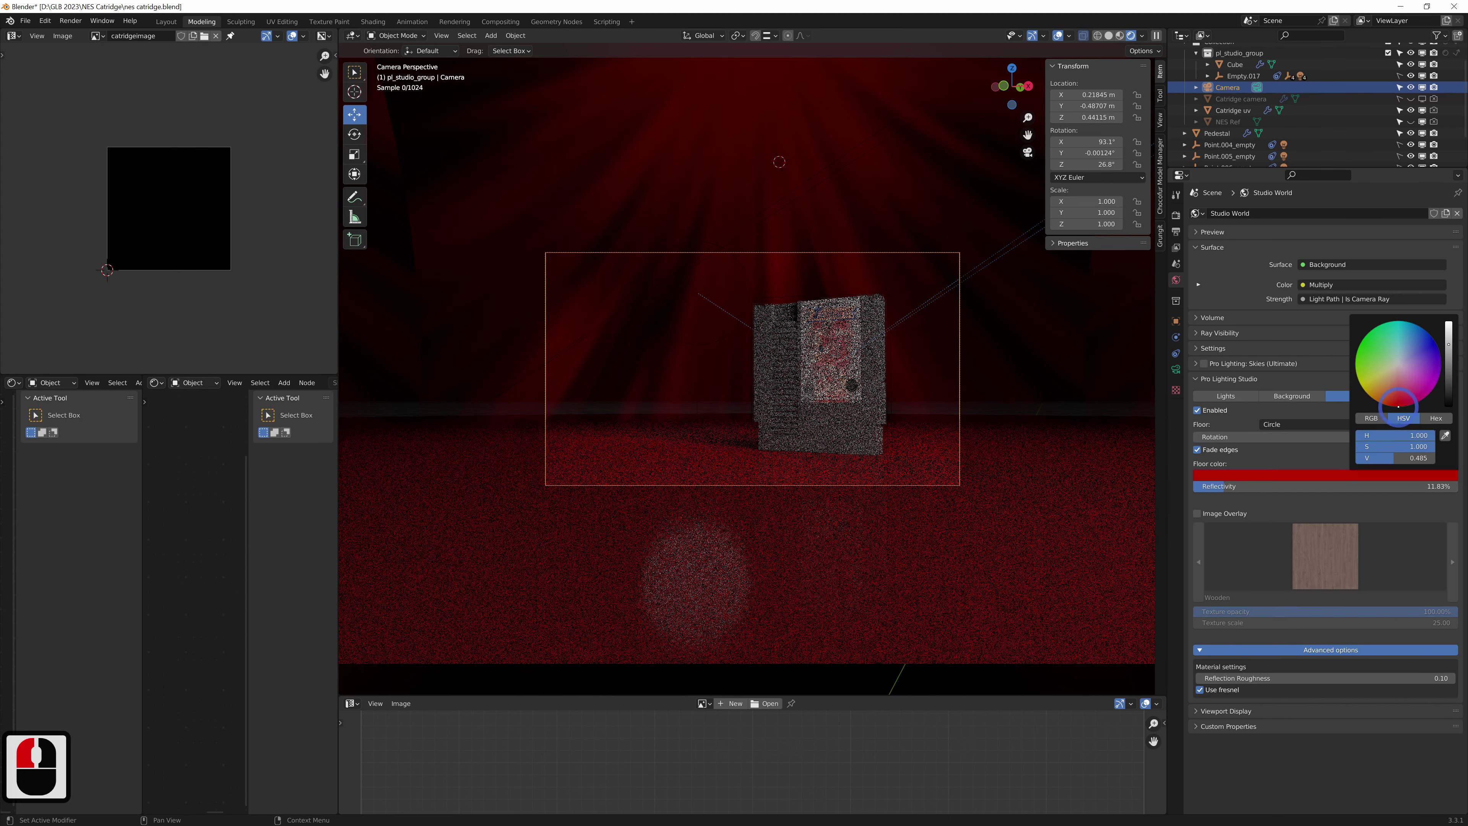
Sample the label's gold for the studio background color and adjust it to a brighter orange-gold
click(1292, 396)
click(1389, 469)
click(1444, 430)
click(859, 331)
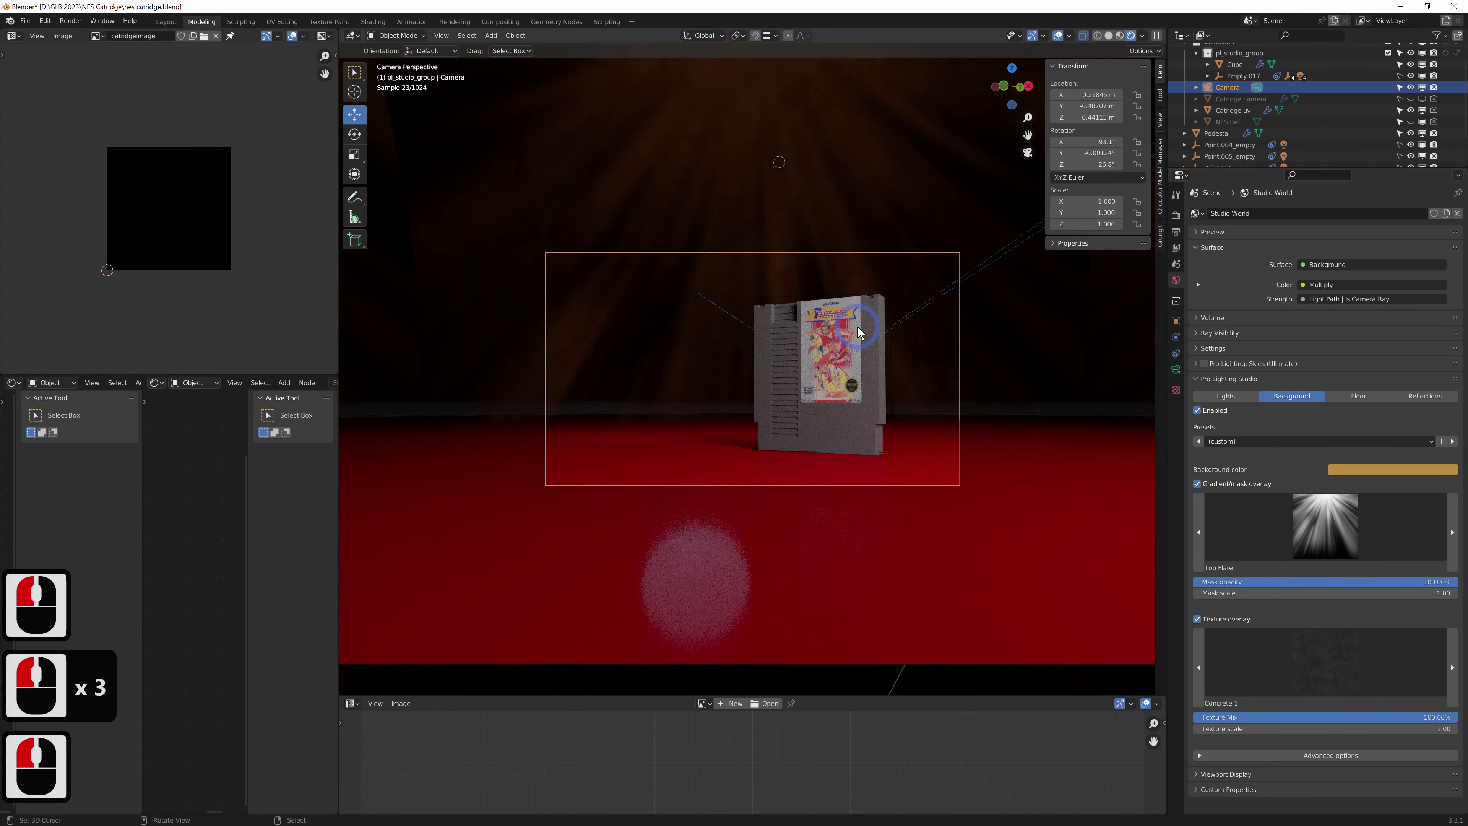
click(1358, 469)
click(1379, 379)
mouse_move(1449, 341)
mouse_down()
mouse_move(1454, 299)
mouse_move(1449, 376)
mouse_move(1449, 334)
mouse_up()
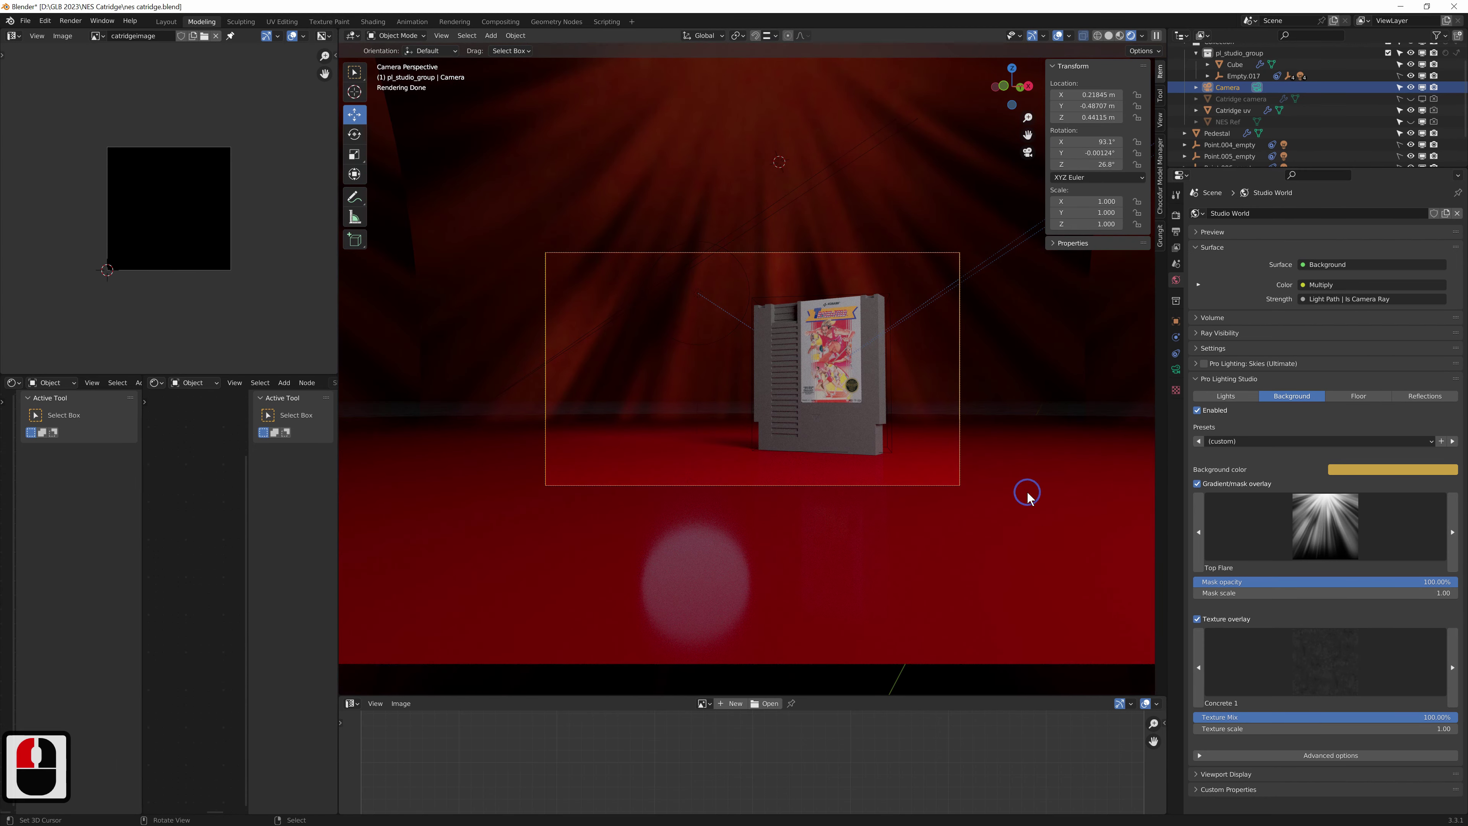
click(1026, 495)
Try a near-black, desaturated studio background color and undo it
click(1392, 469)
click(1399, 360)
key(ctrl+z)
key(ctrl+z)
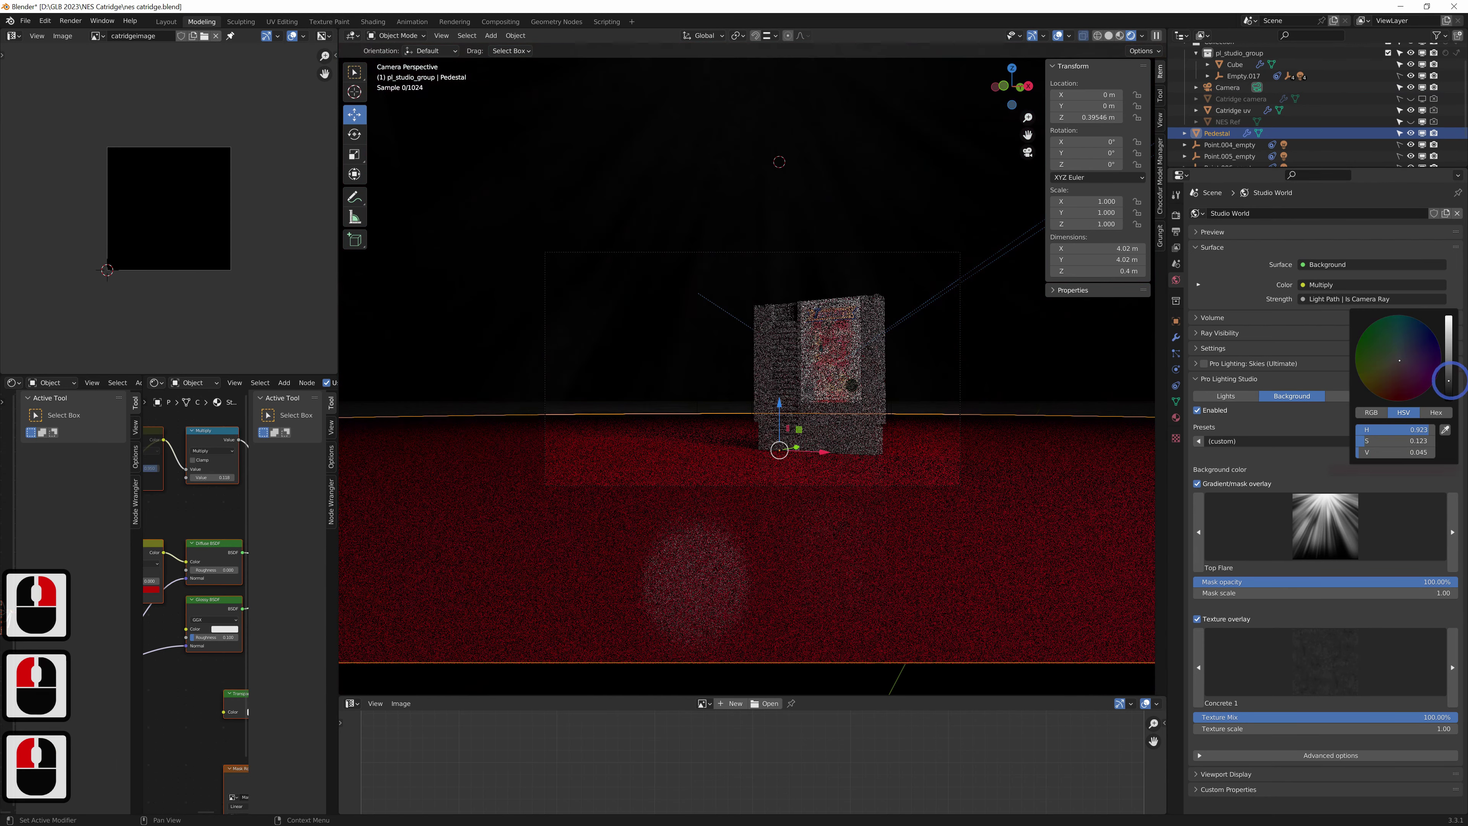
click(1055, 498)
Change the studio background color to a muted crimson and render the scene from the camera
click(1392, 469)
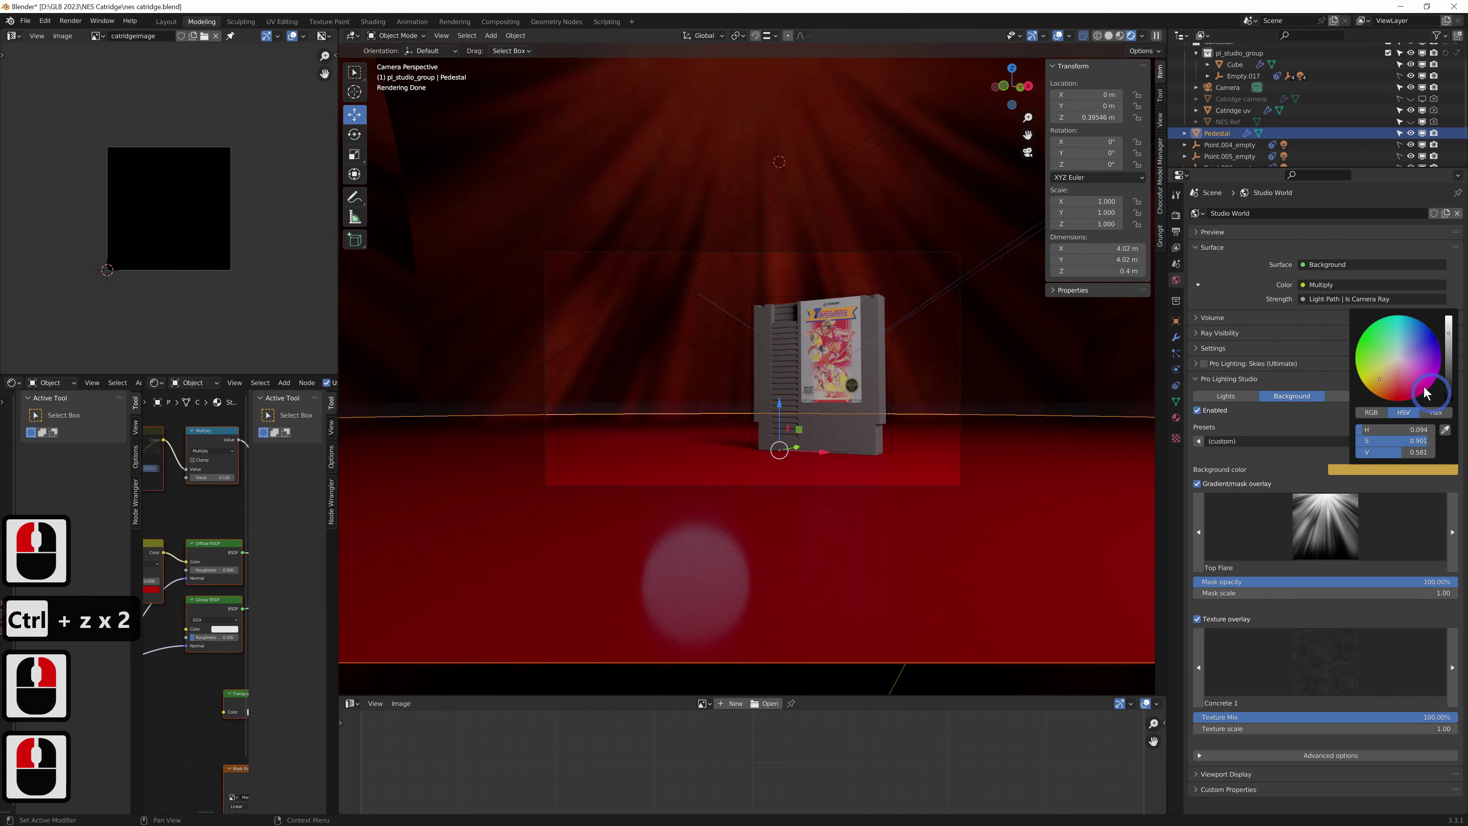
click(1399, 360)
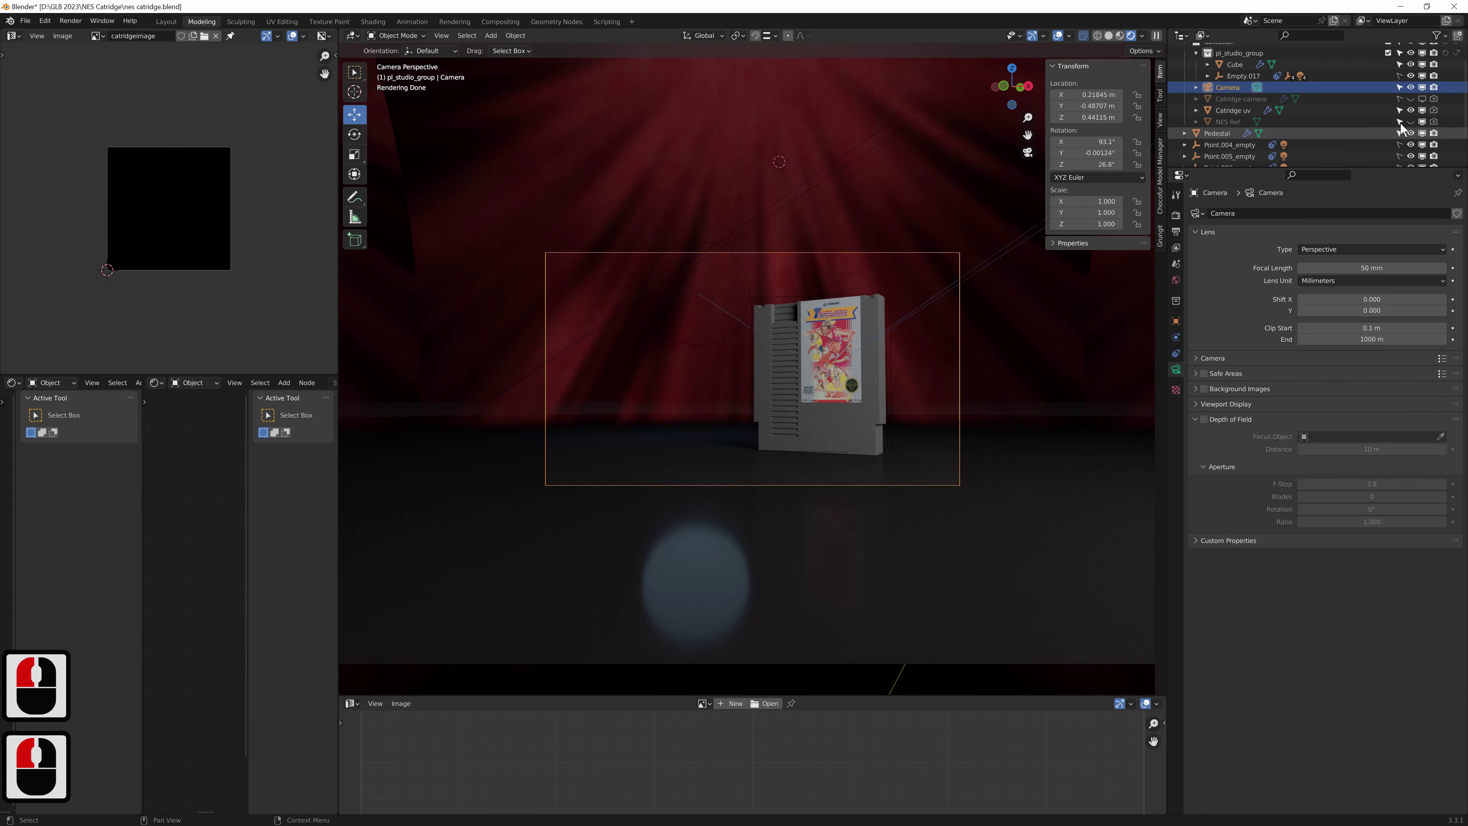
key(F12)
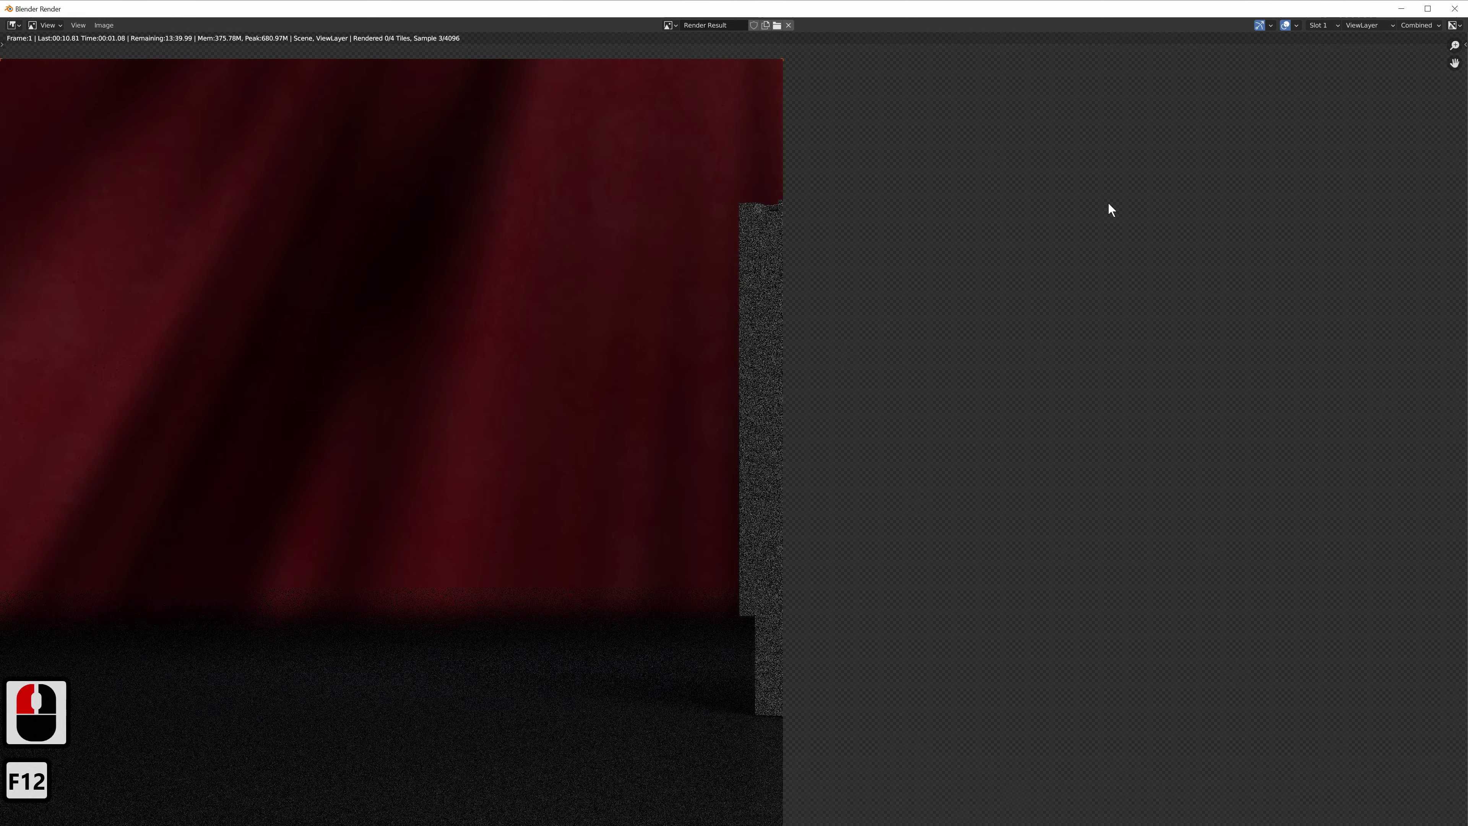
scroll(693, 377, down, 2)
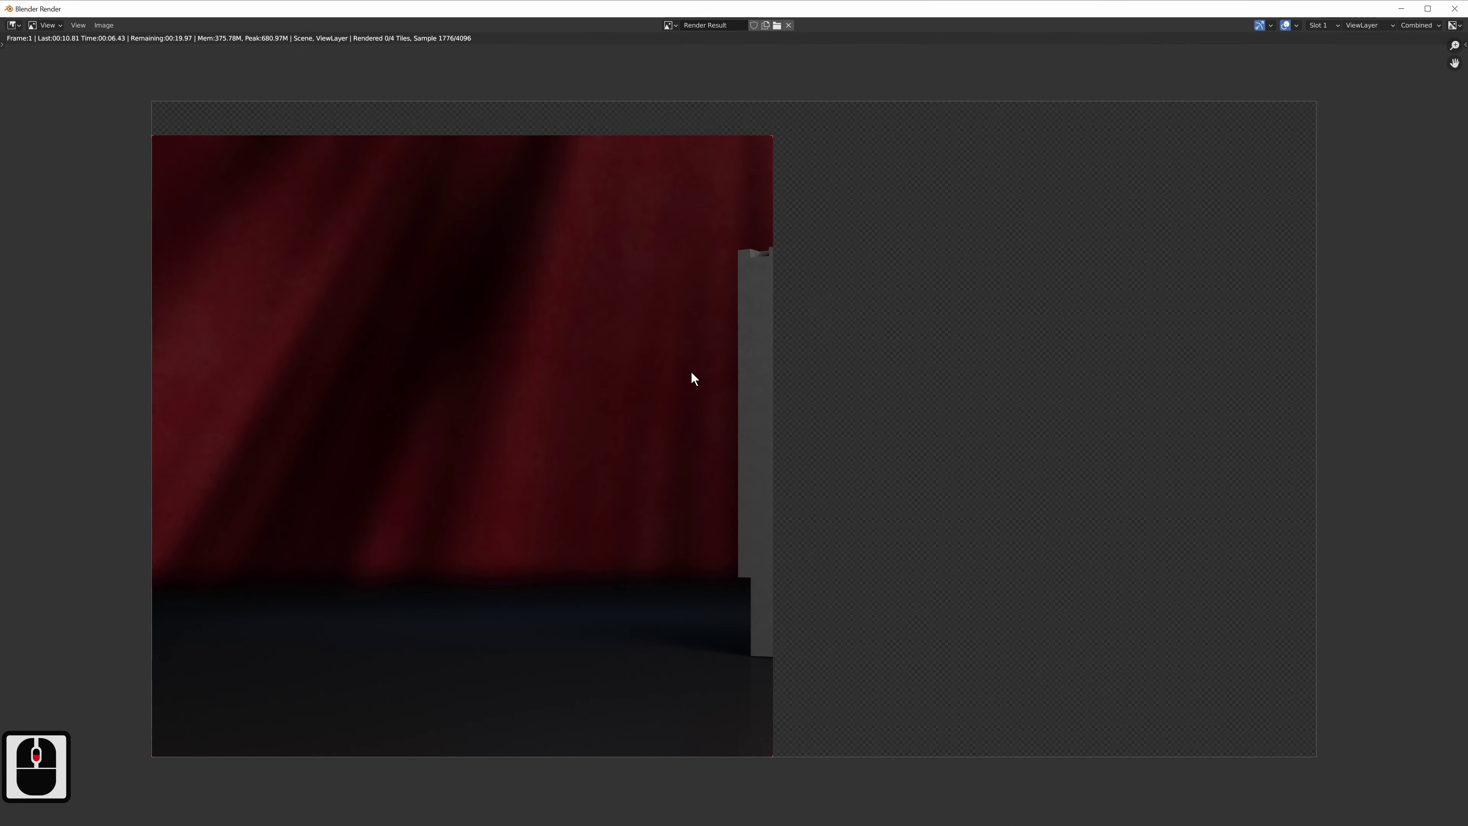